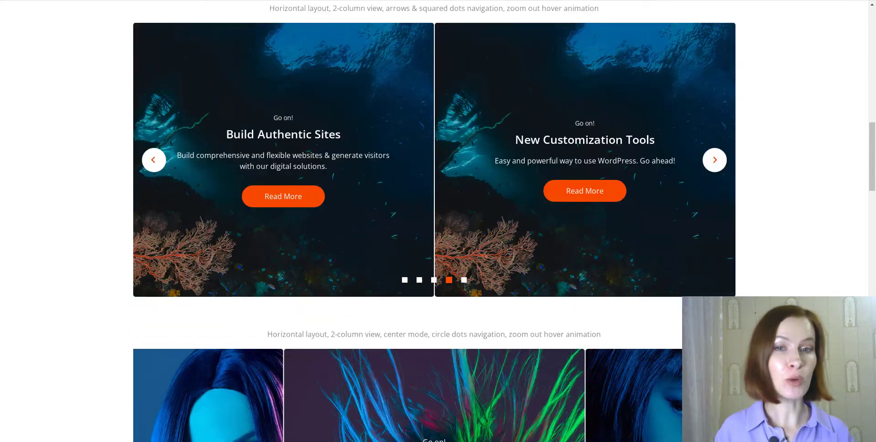
- Look through the horizontal two-column slider demos, advancing the two-row center-mode slider
scroll(435, 221, down, 5)
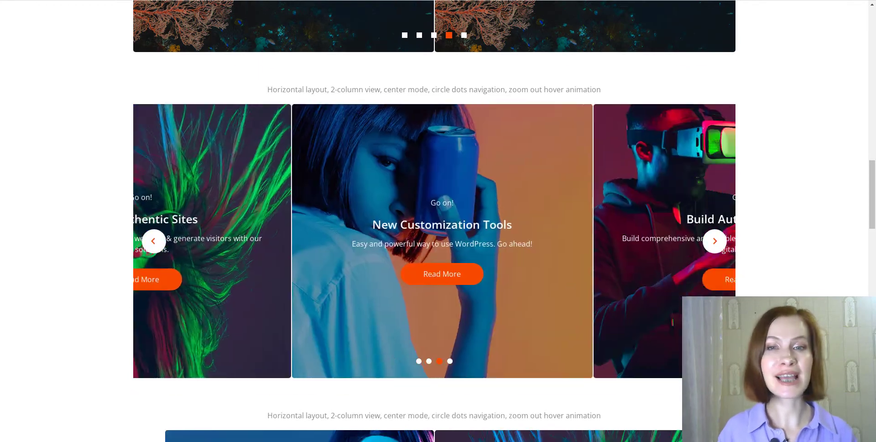
scroll(434, 221, down, 9)
click(723, 213)
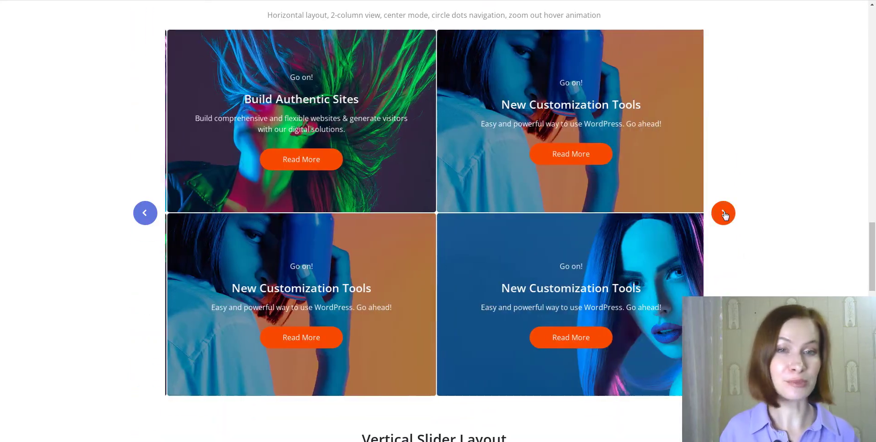
scroll(723, 213, down, 8)
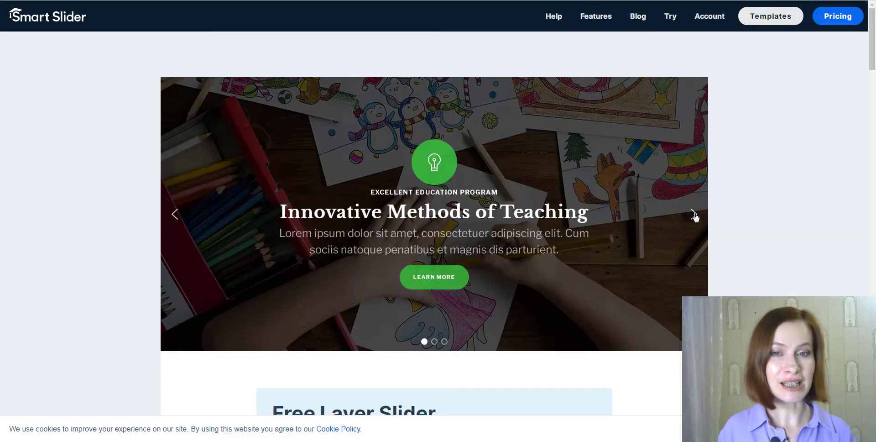
- View further slides of the Smart Slider education demo and the Depicter Women Collection template
click(695, 215)
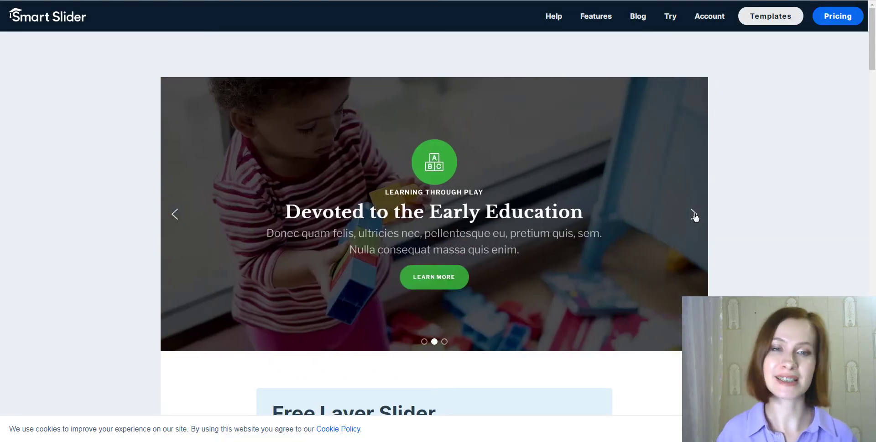
click(694, 215)
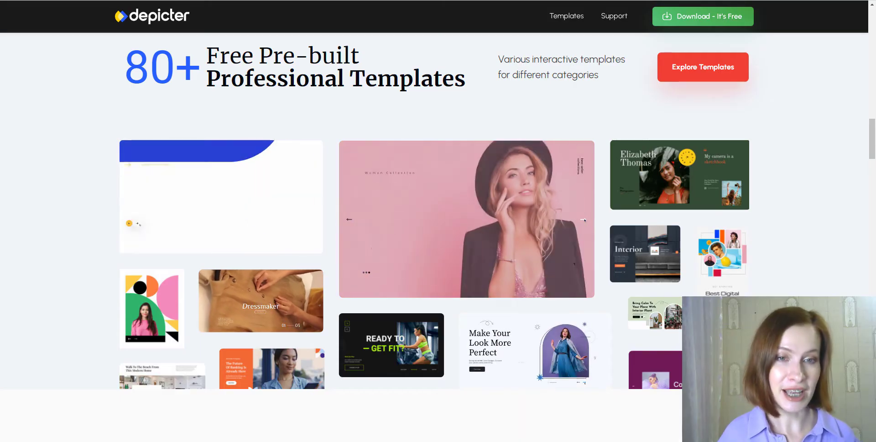
click(584, 219)
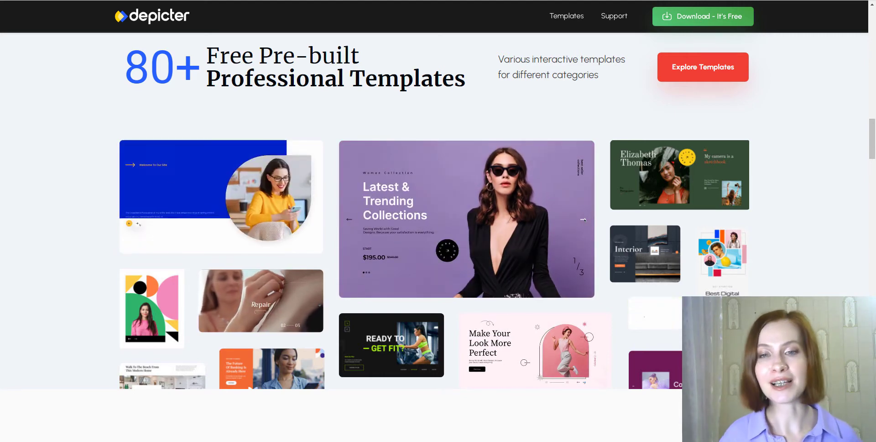
click(584, 220)
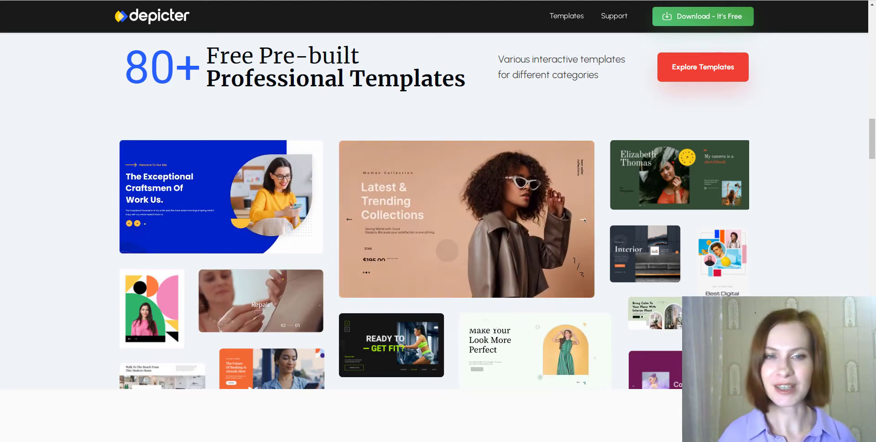
click(583, 220)
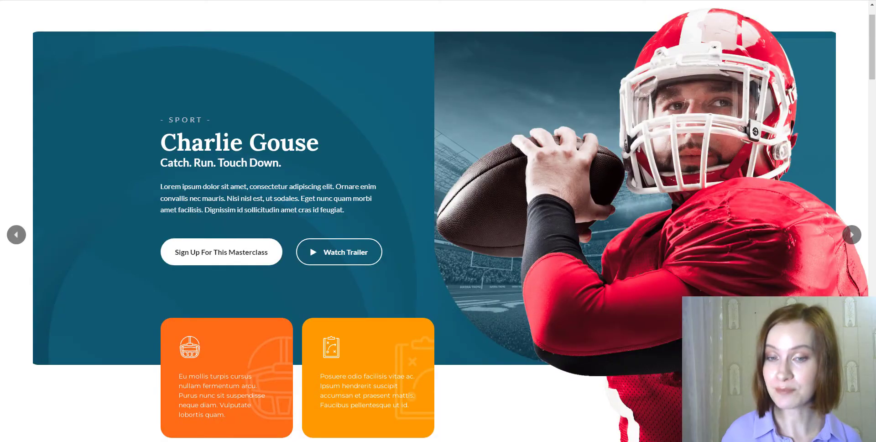
- View the sport, music, travel and fashion slides of the masterclass slider demo
click(852, 235)
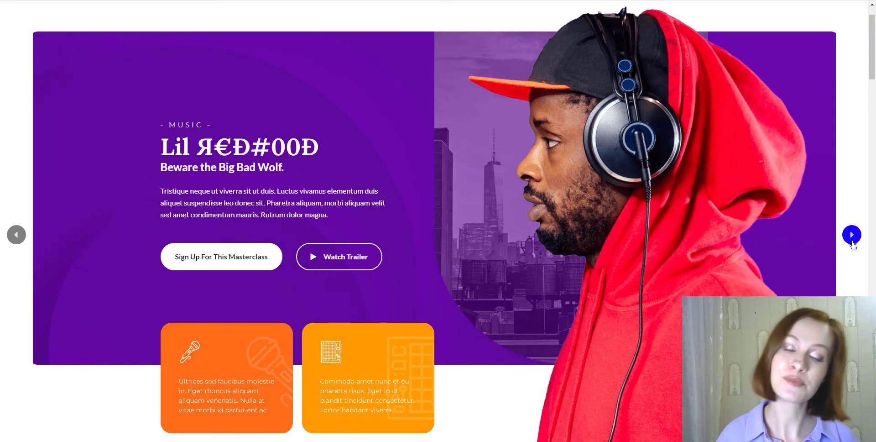
click(852, 241)
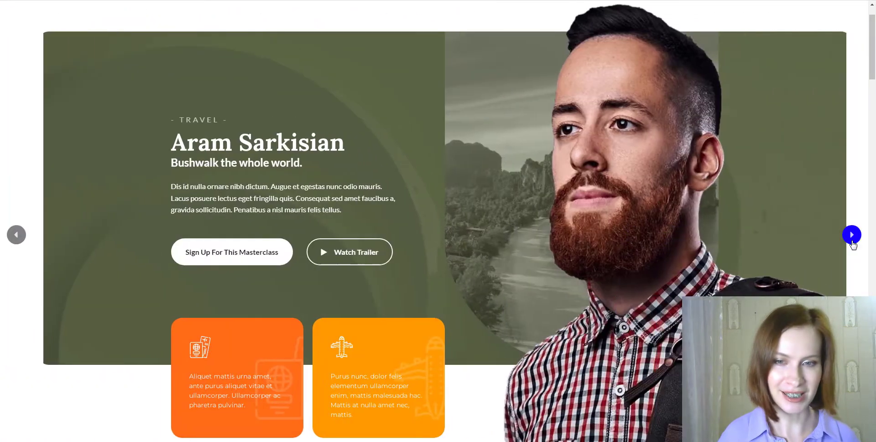
click(852, 241)
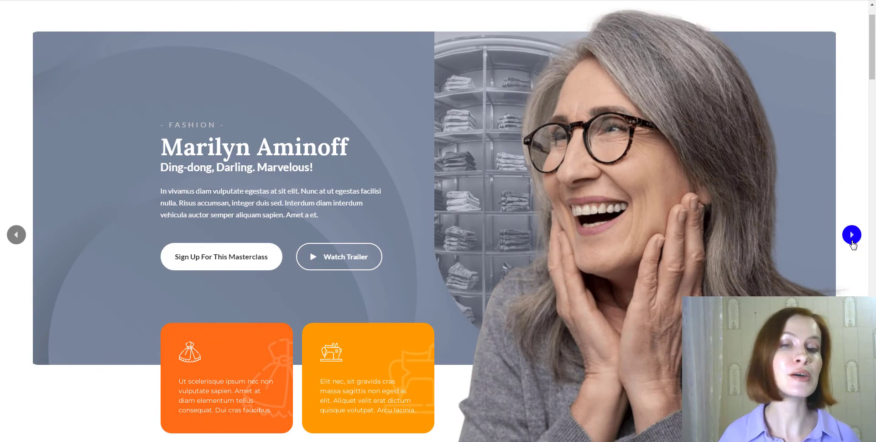
click(852, 241)
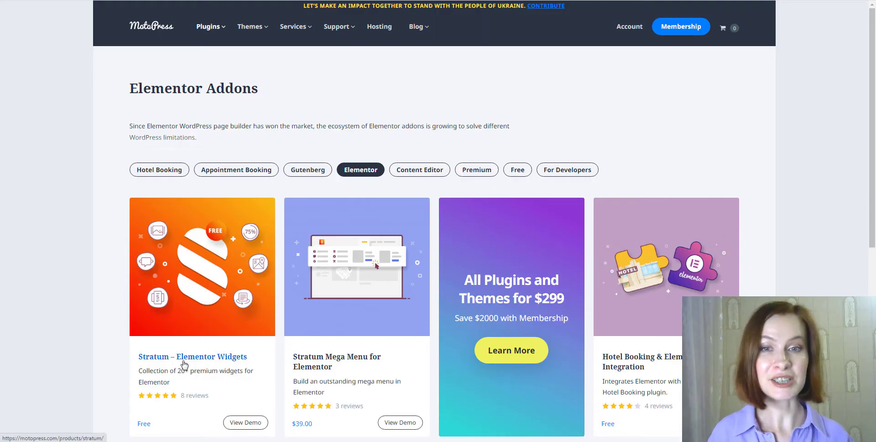
- View the Stratum – Elementor Widgets product page on the MotoPress site and open its demo
click(180, 362)
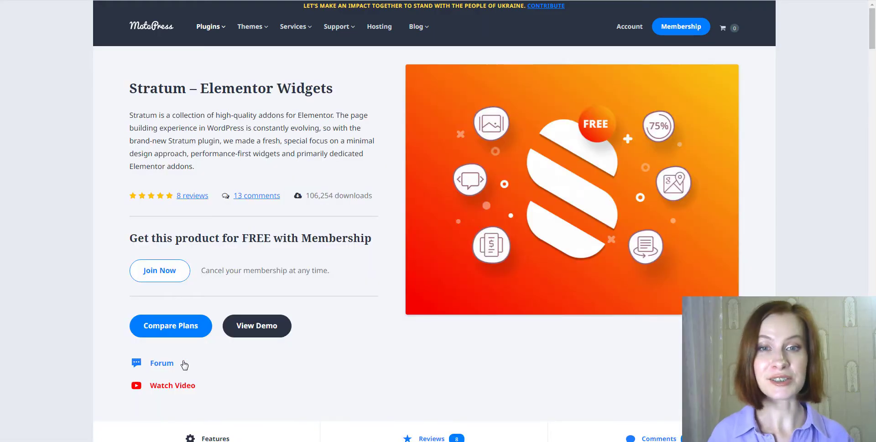
click(267, 333)
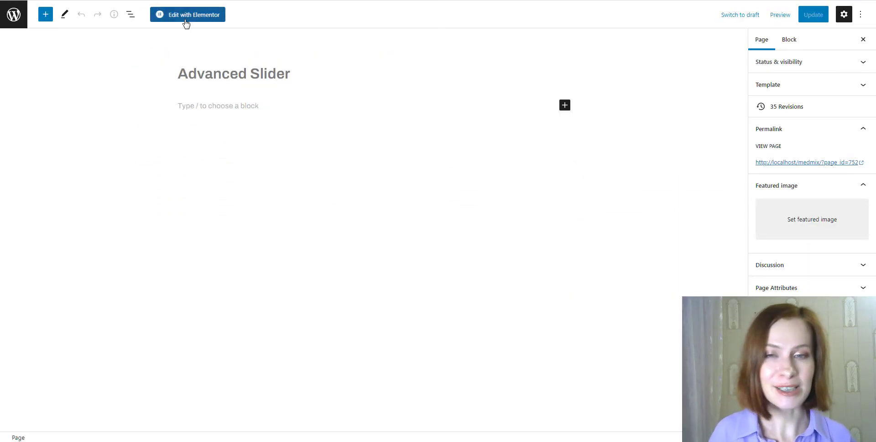
- Open the Advanced Slider page in Elementor, set its page layout to Elementor Full Width and update the page
click(186, 14)
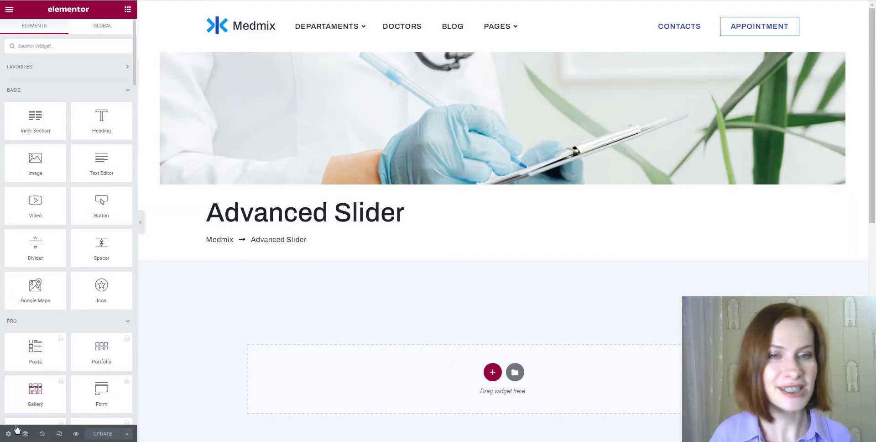
click(10, 433)
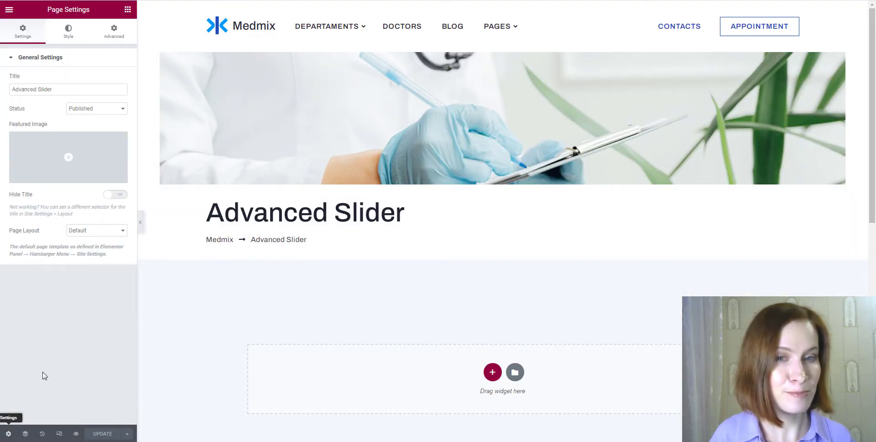
click(123, 231)
click(94, 253)
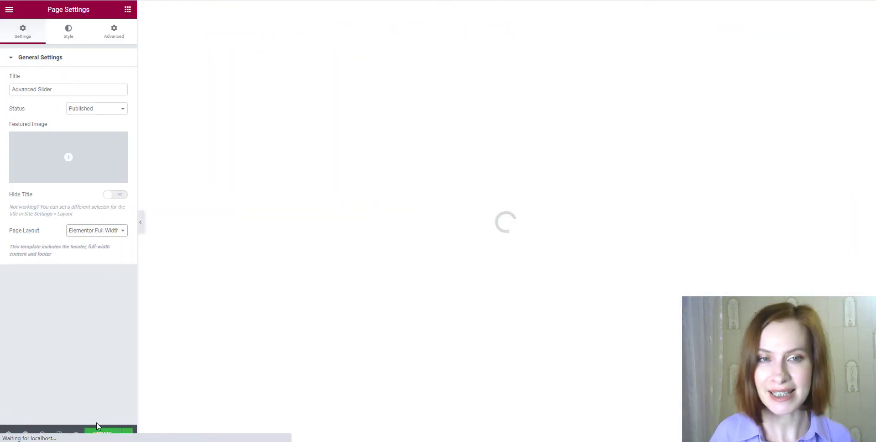
click(96, 433)
- Add a single-column section with Full Width content and No Gap between columns
click(493, 129)
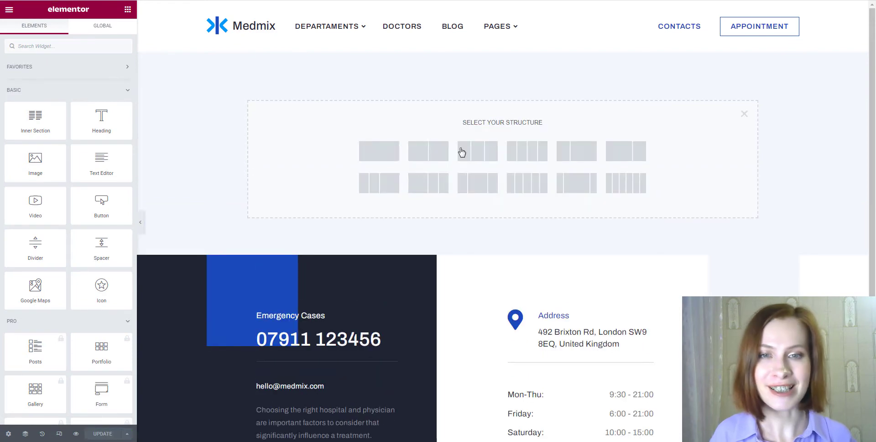
click(377, 153)
click(122, 79)
click(122, 94)
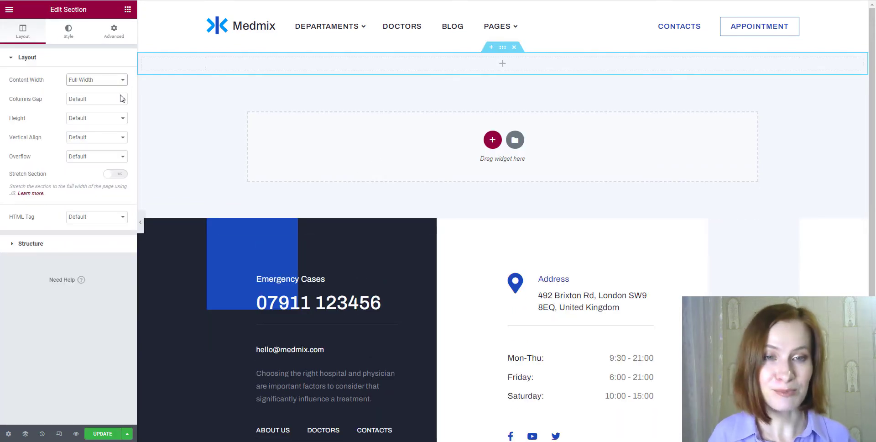
click(121, 99)
click(117, 115)
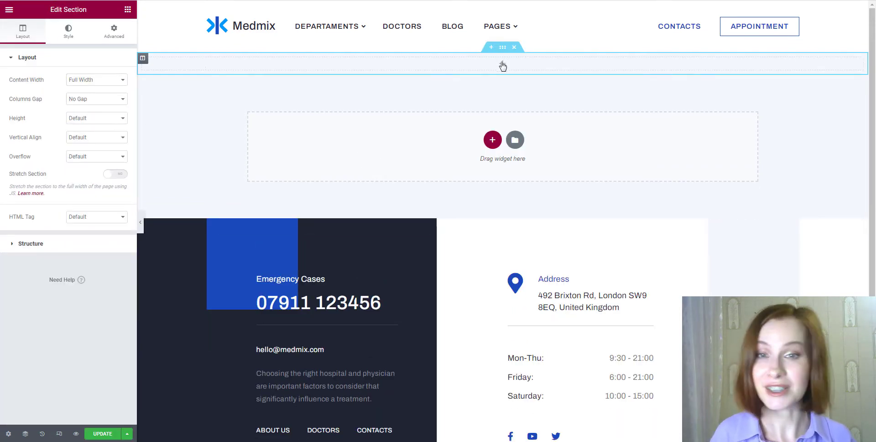
- Insert the Advanced Slider widget into the new empty section
click(503, 64)
click(127, 91)
click(128, 113)
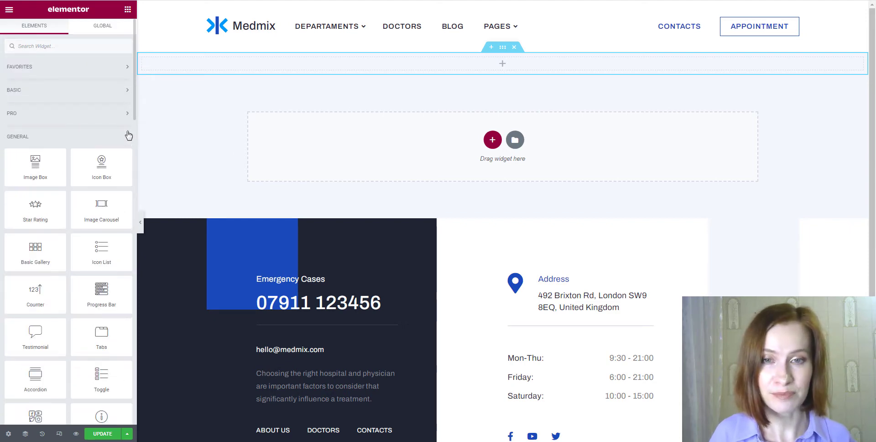
click(127, 136)
drag(102, 283, 500, 72)
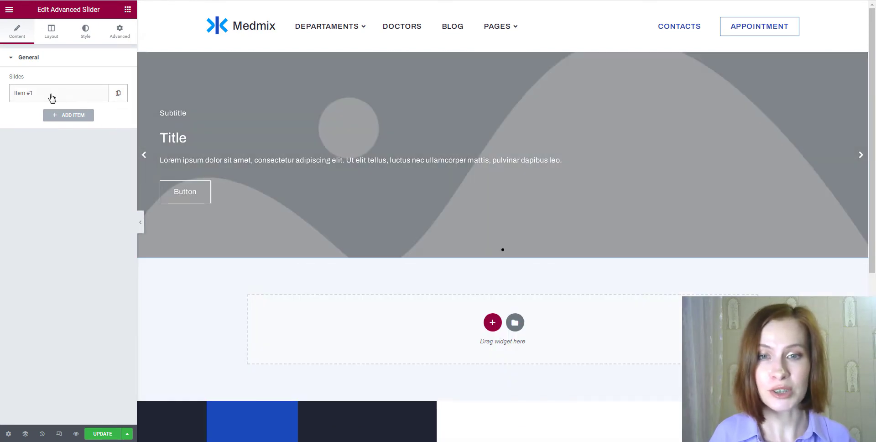
- Clear the first slide's subtitle and set its title to "Your health is our priority"
click(36, 99)
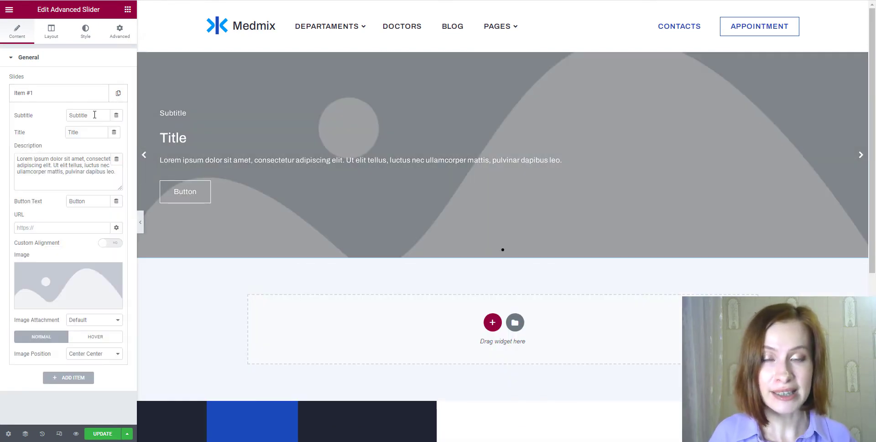
drag(94, 115, 64, 127)
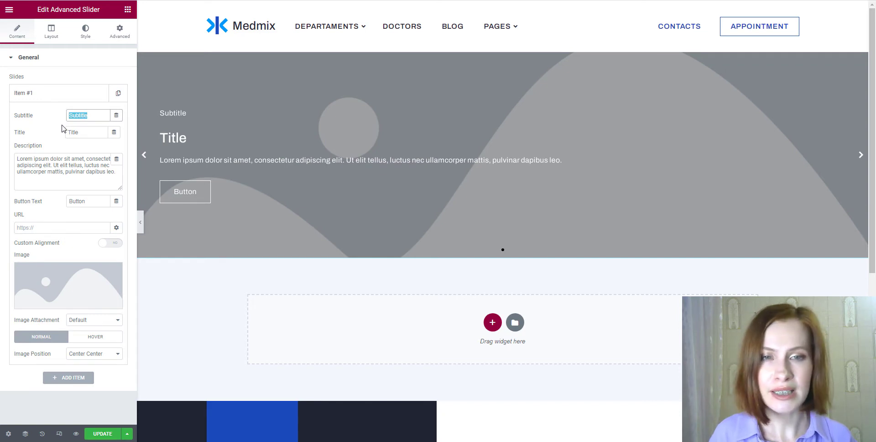
key(BackSpace)
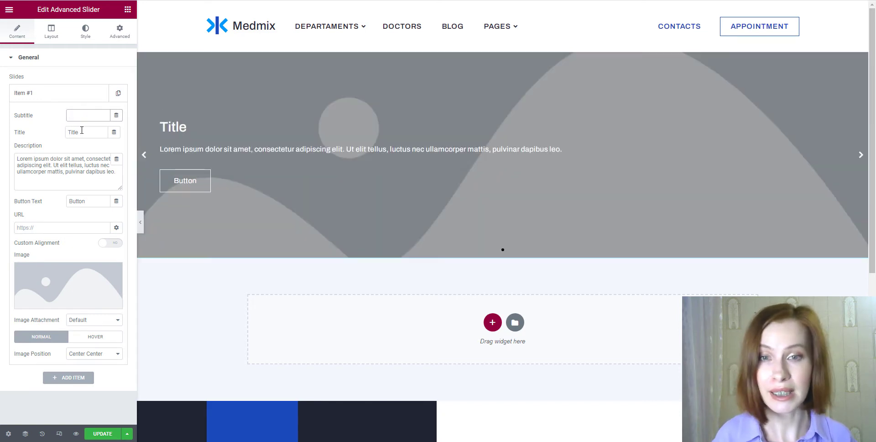
drag(82, 130, 61, 141)
text(Your hea)
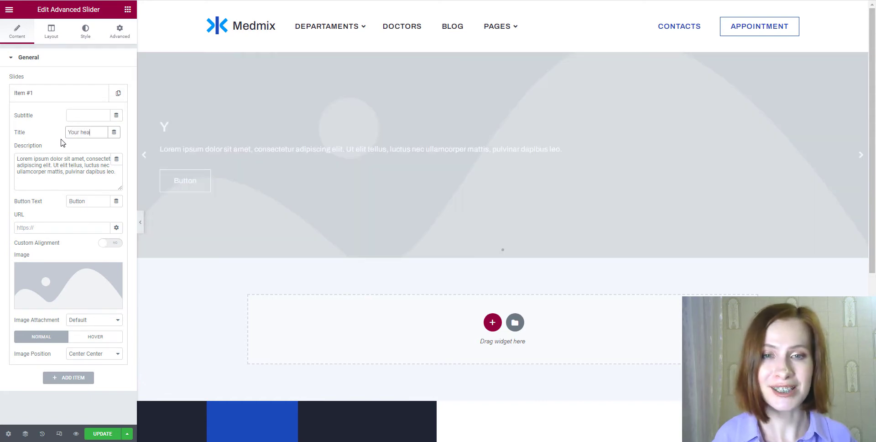
text(lth is our priority)
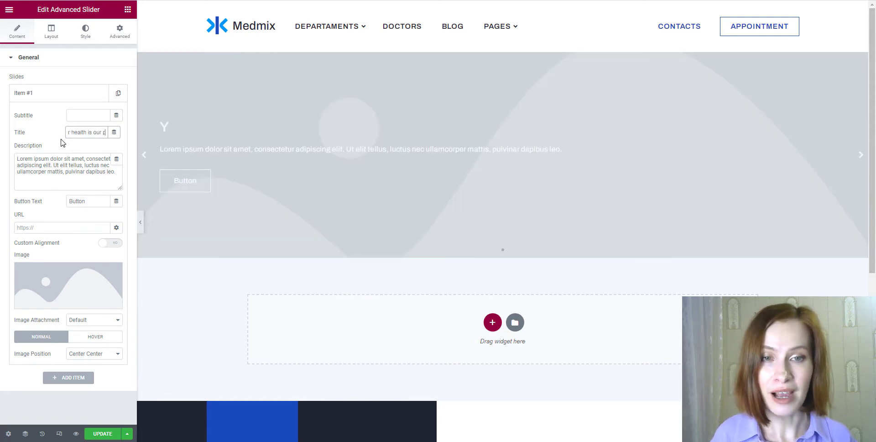
- Set the first slide's button text to "Learn more" and paste the copied localhost page address as its URL
double_click(77, 201)
text(Learn more)
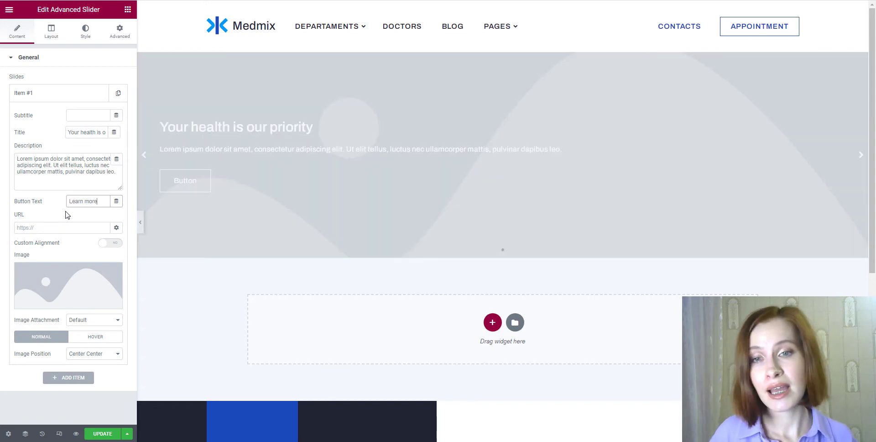
click(64, 227)
key(ctrl+v)
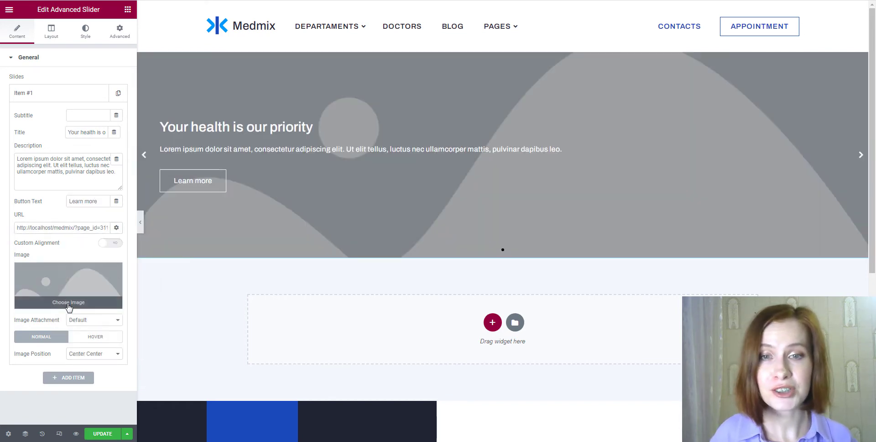
- Insert the photo of the medic with a red stethoscope on a teal background as the first slide's image
click(68, 303)
click(273, 120)
click(831, 427)
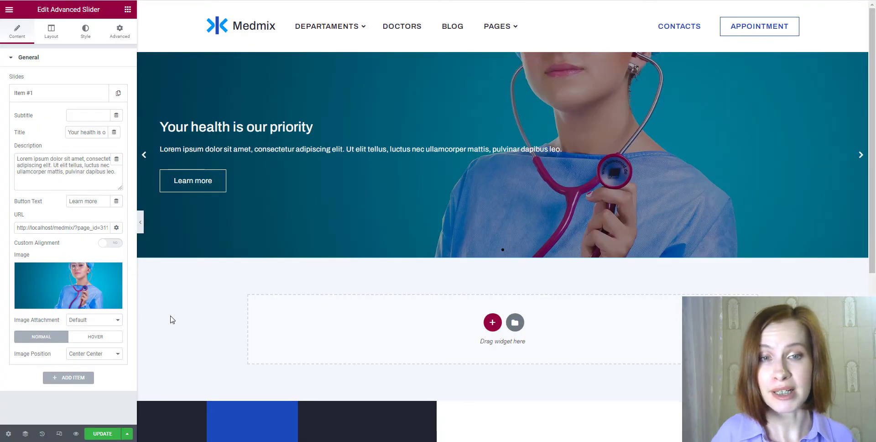
- Choose the first slide's image attachment and align the image to the top so the medic's whole head shows
click(116, 320)
click(114, 336)
click(114, 354)
click(110, 385)
- Set the slider's pagination style to Numbers and enable Keyboard Control and Mousewheel Control
click(52, 37)
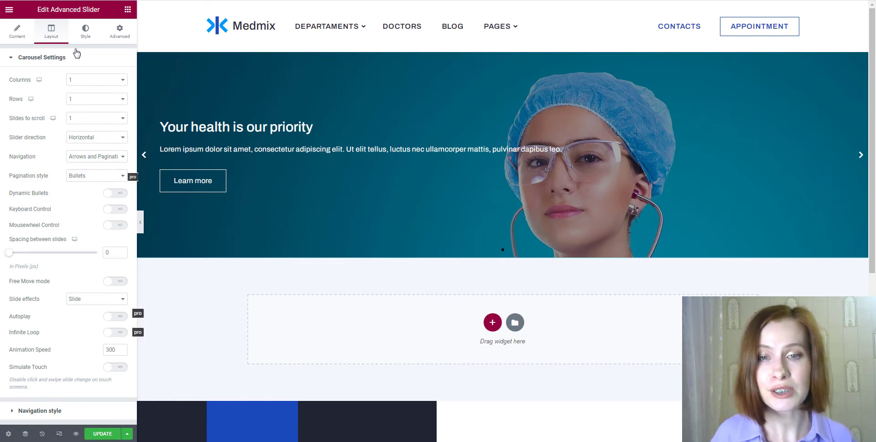
click(122, 177)
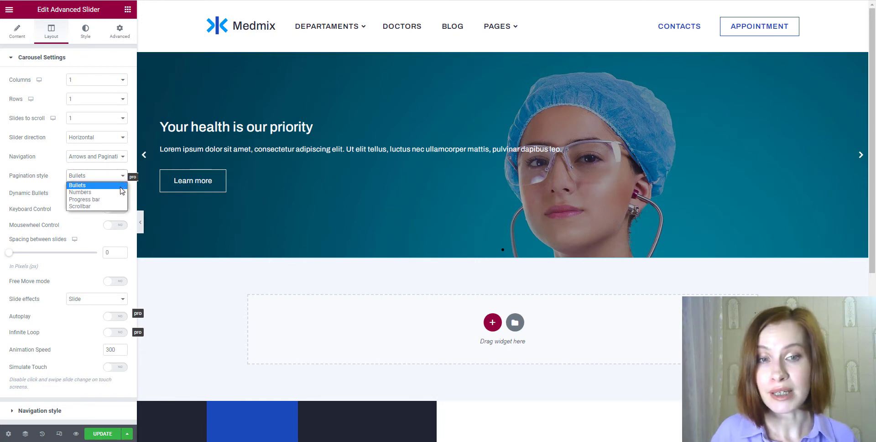
click(119, 192)
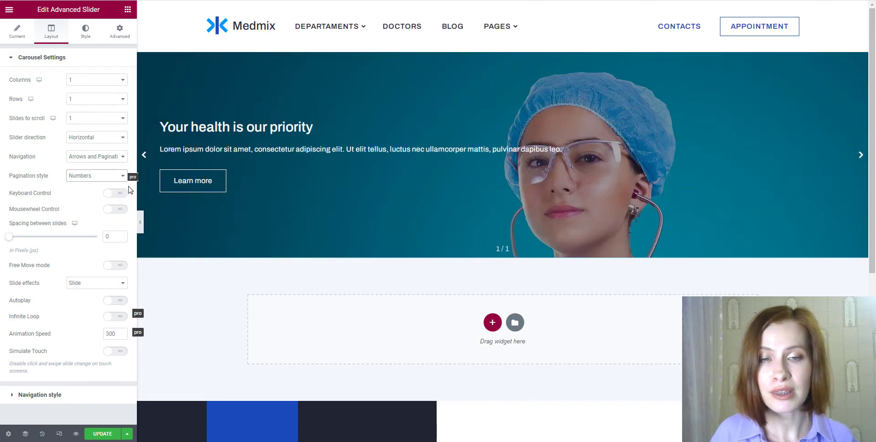
click(120, 193)
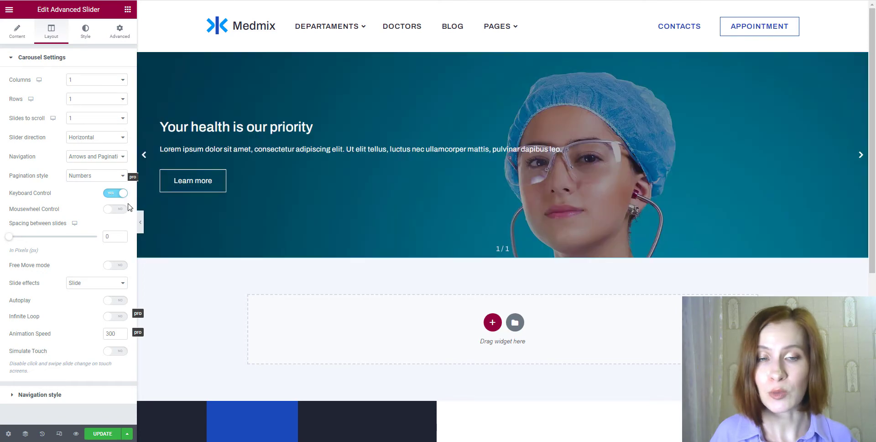
click(124, 209)
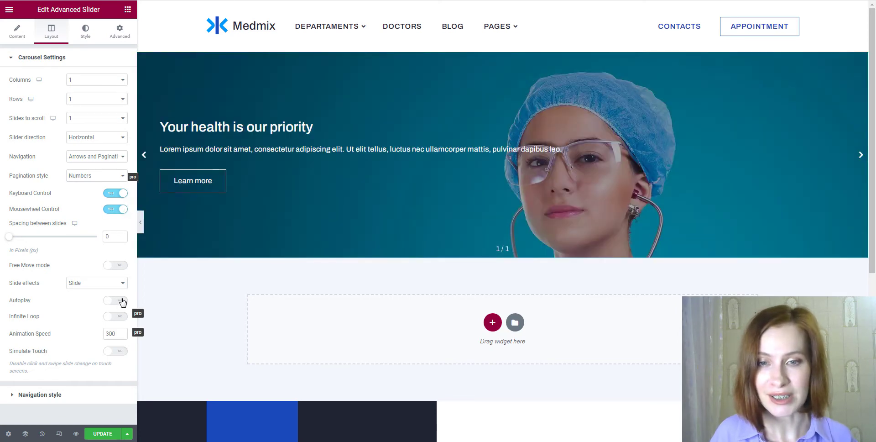
- Enable Autoplay for the slider and set its animation speed to 500
click(120, 300)
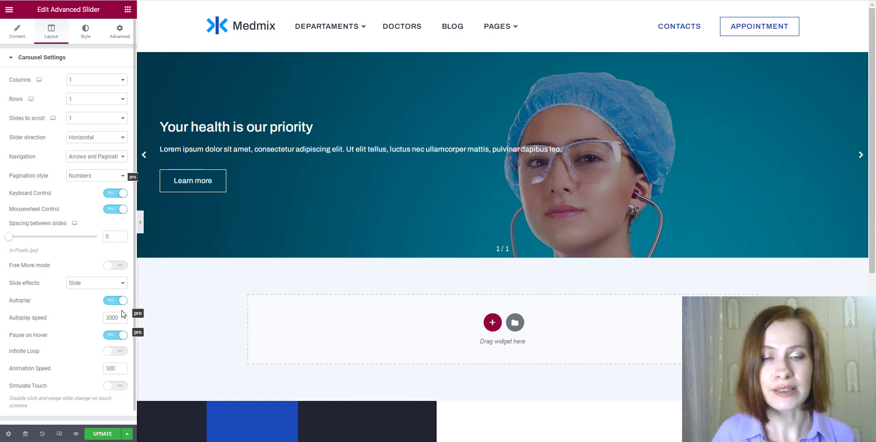
drag(121, 368, 108, 370)
text(500)
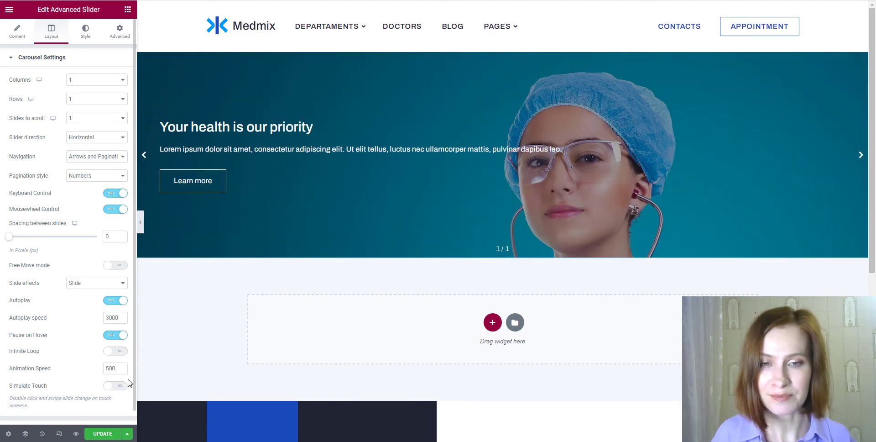
click(31, 58)
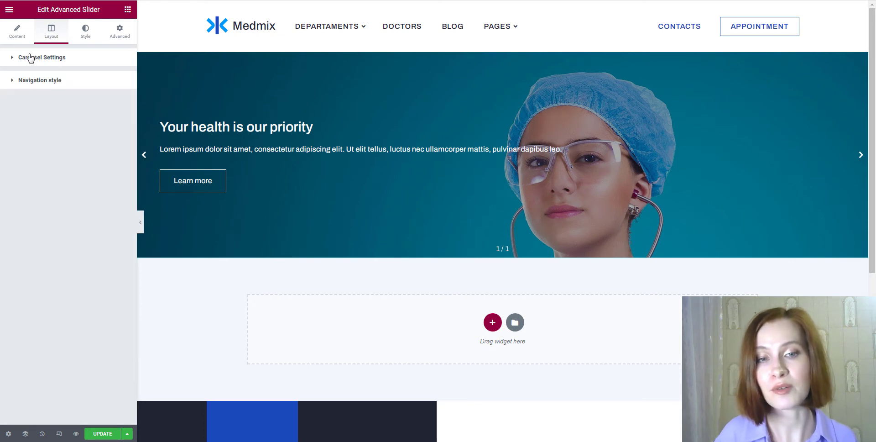
- Set the slider's navigation arrows to size 32 with a spacing of 12
click(35, 84)
drag(116, 154, 101, 153)
text(32)
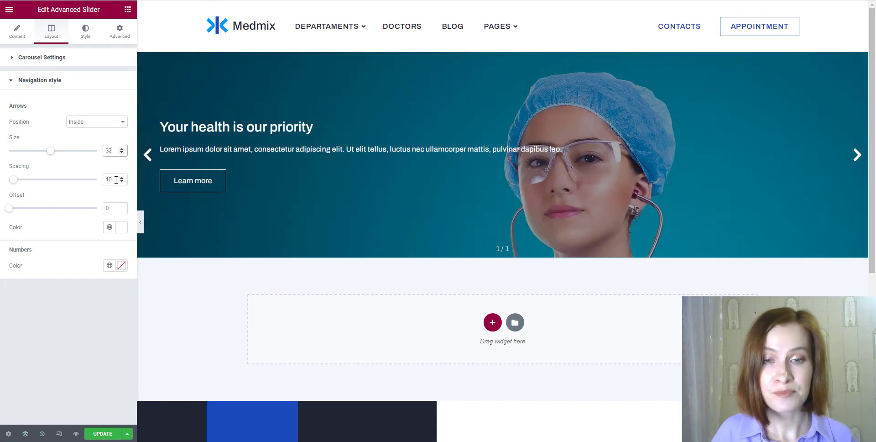
drag(119, 179, 104, 180)
text(12)
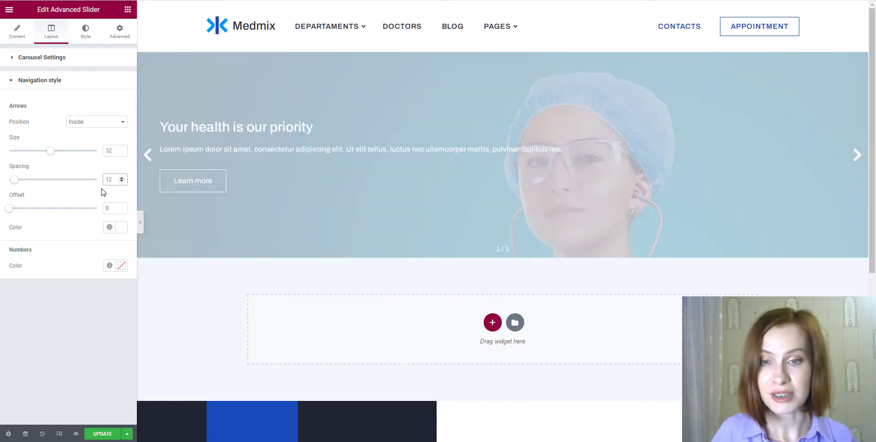
click(39, 82)
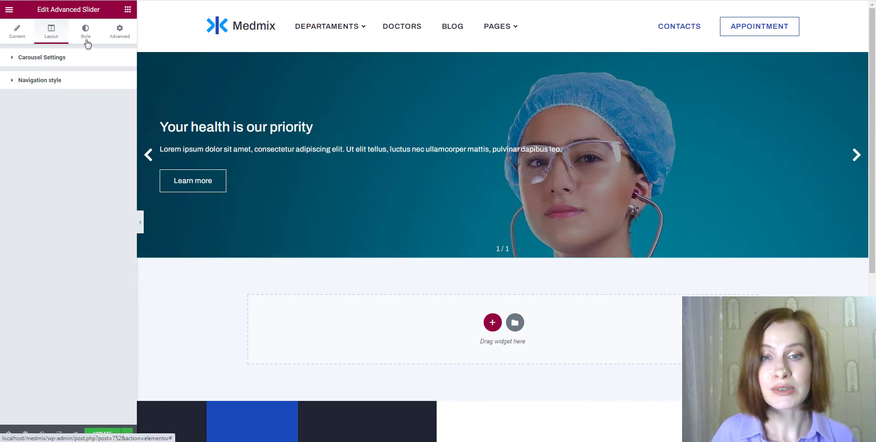
- Unlink the slider's padding values and set only the left padding to 140 px
click(87, 42)
click(116, 109)
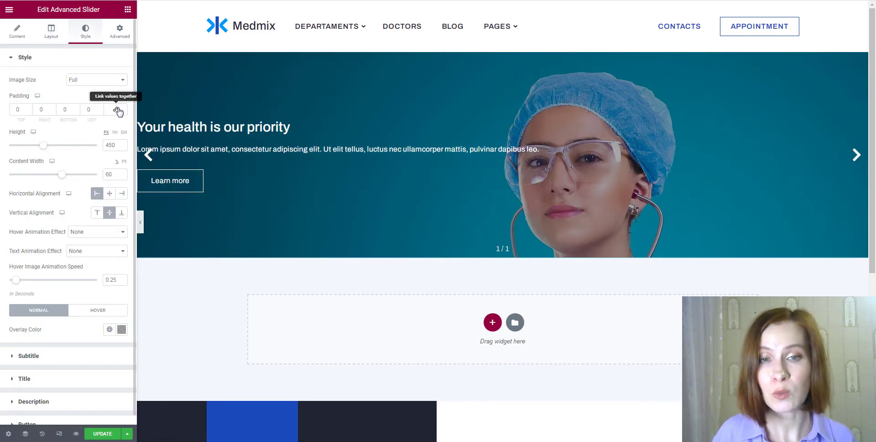
click(89, 109)
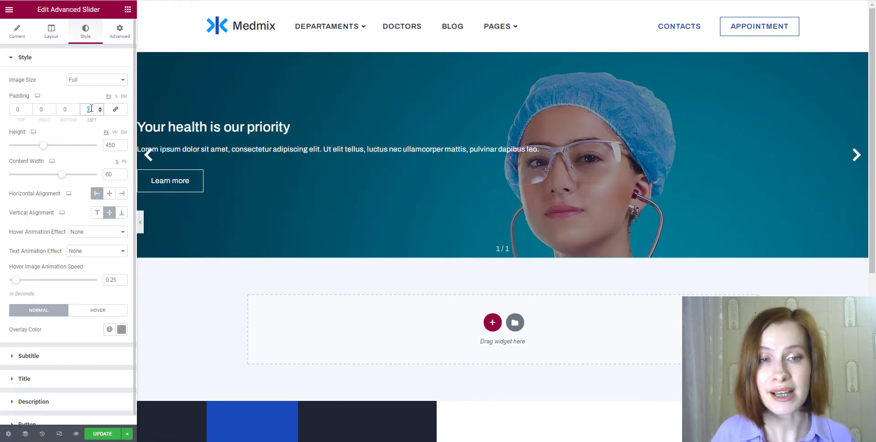
text(140)
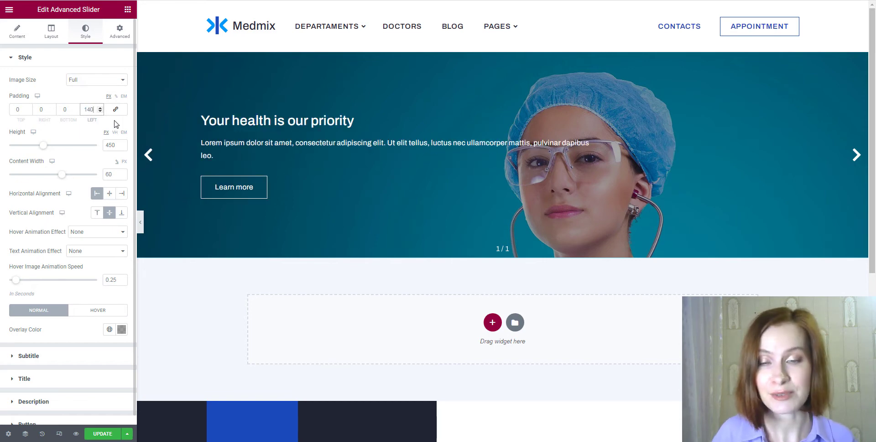
click(114, 123)
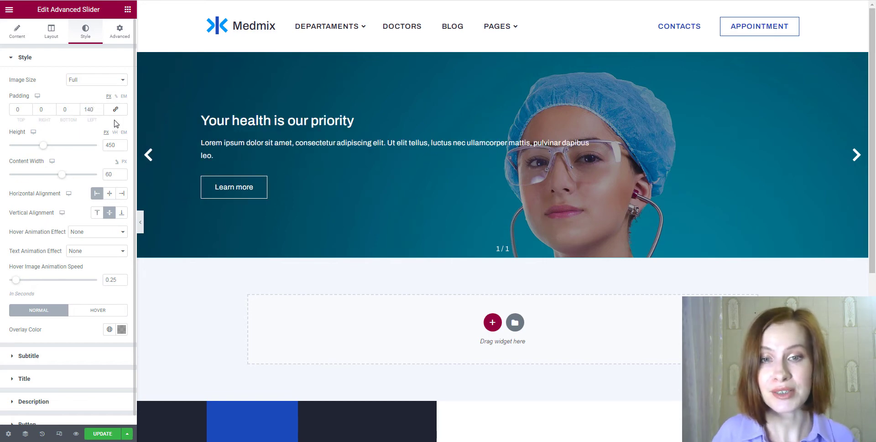
- Set the slider's height to 600 px and reduce its content width to 42
double_click(110, 145)
text(600)
click(122, 177)
click(122, 177)
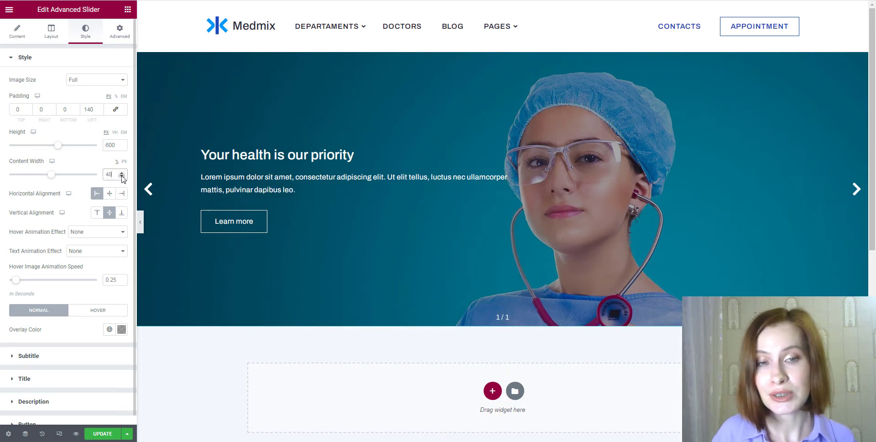
click(122, 177)
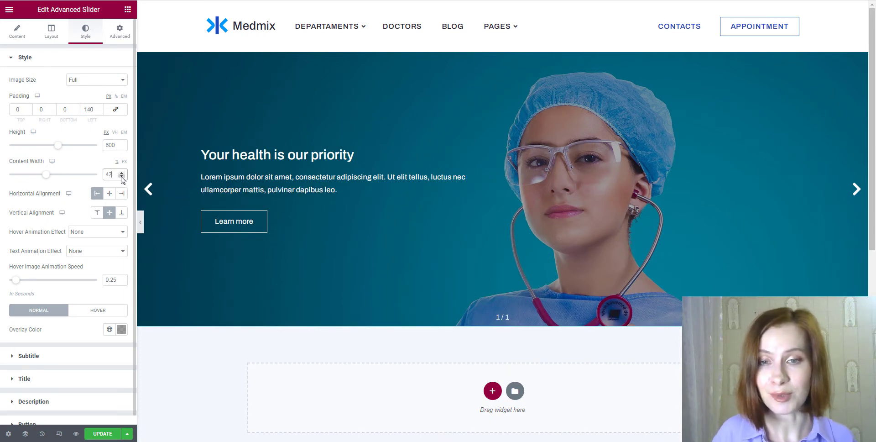
- Increase the slide title's spacing to 42 and save the page
click(26, 382)
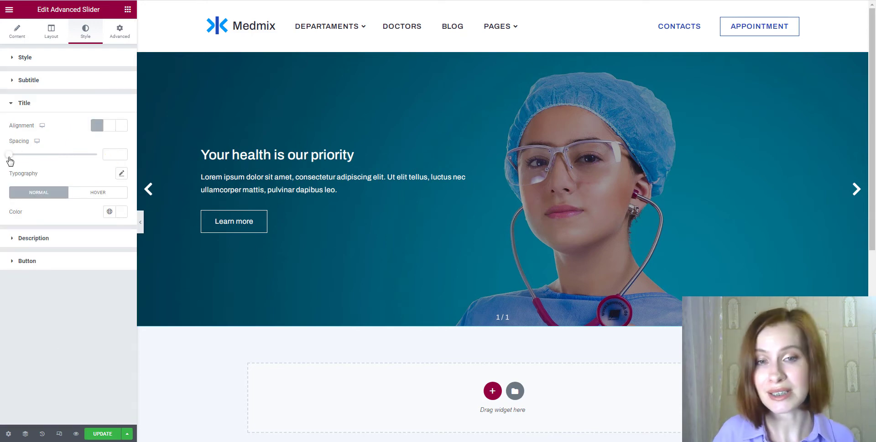
drag(9, 155, 47, 154)
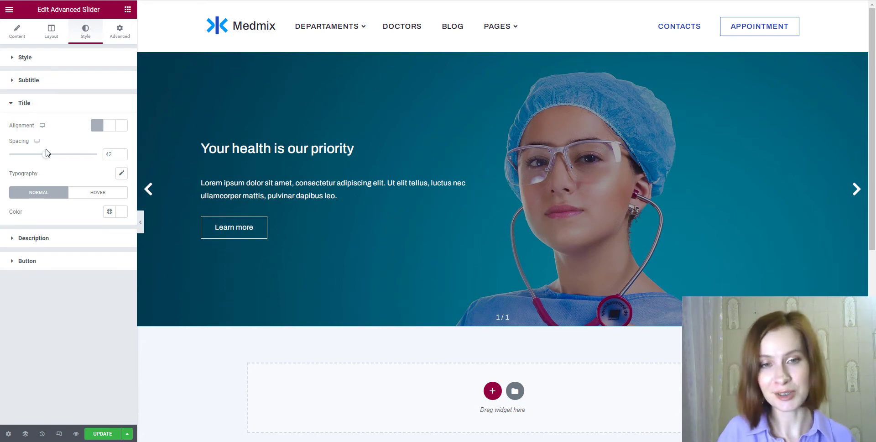
key(ctrl+s)
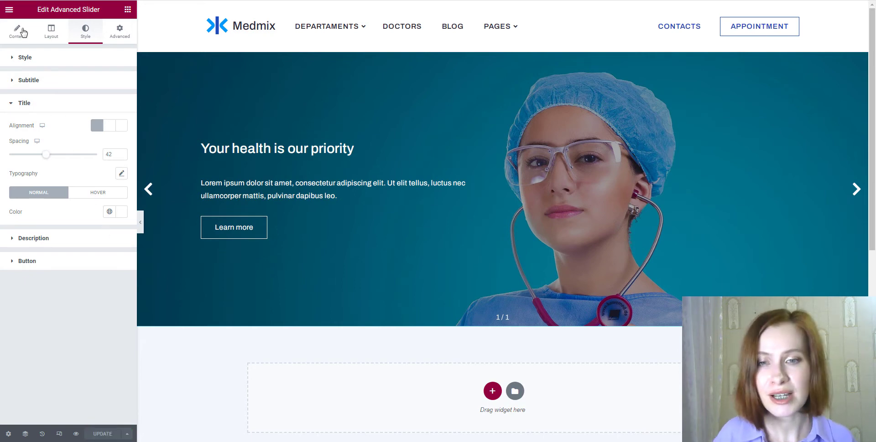
- Duplicate the existing slide twice to make three slides, update the page and preview the changes
click(17, 37)
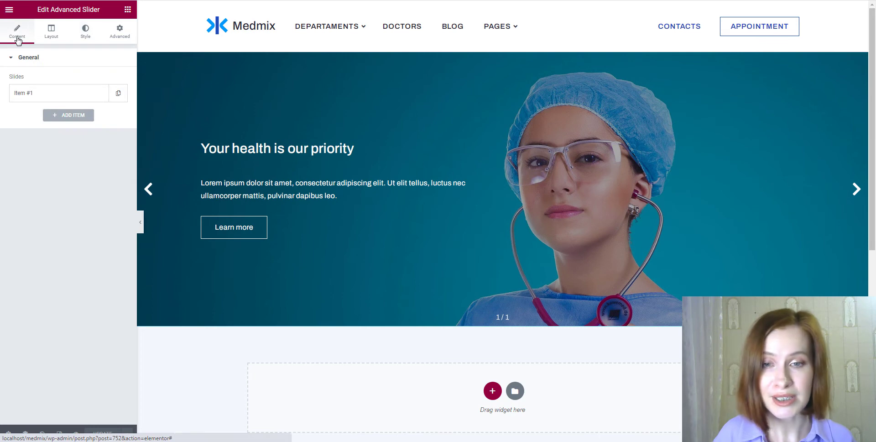
click(119, 94)
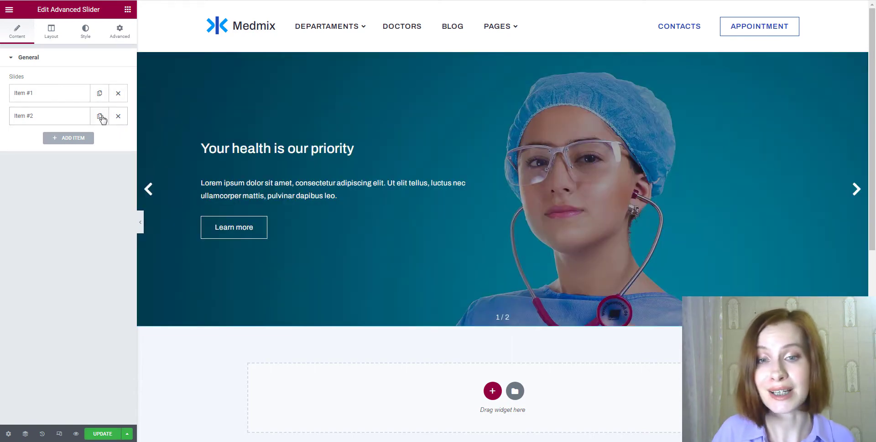
click(99, 117)
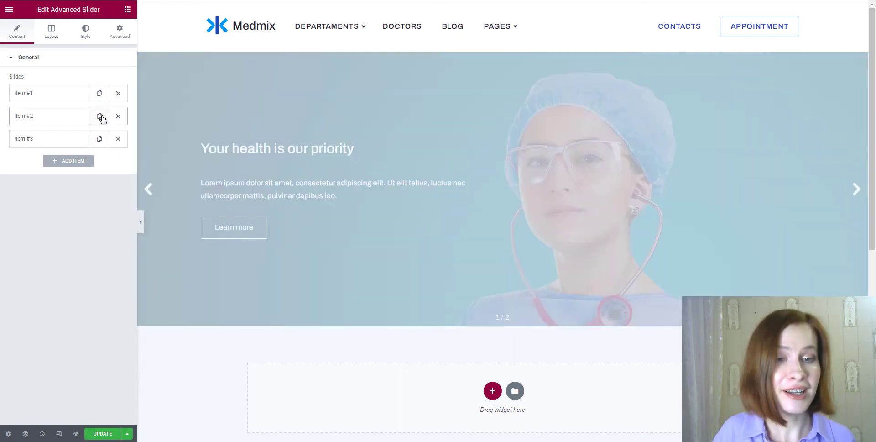
click(102, 433)
click(76, 434)
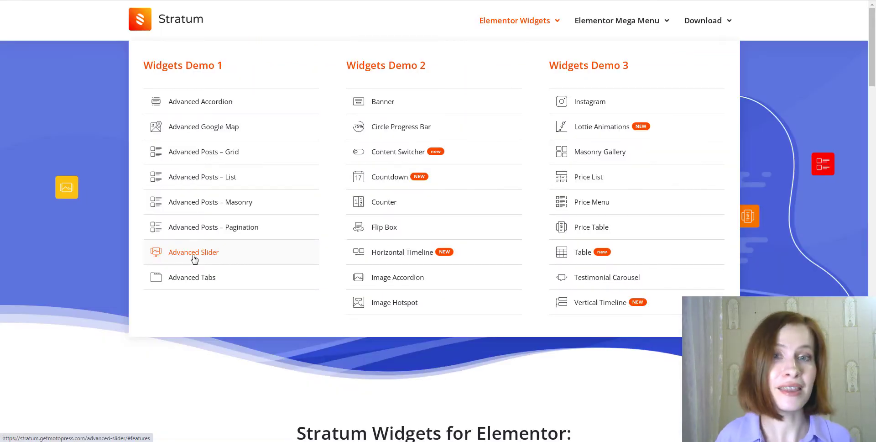
- Open the Advanced Slider demo on the Stratum website and step through the Cube Layout slider's slides
click(194, 259)
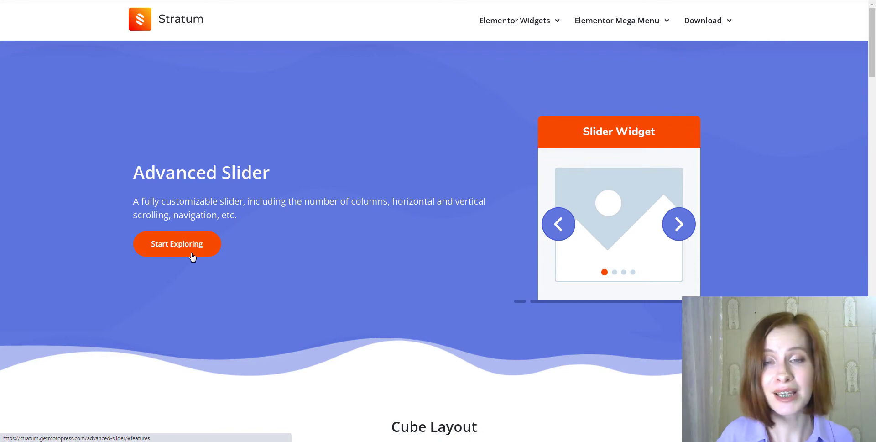
click(193, 257)
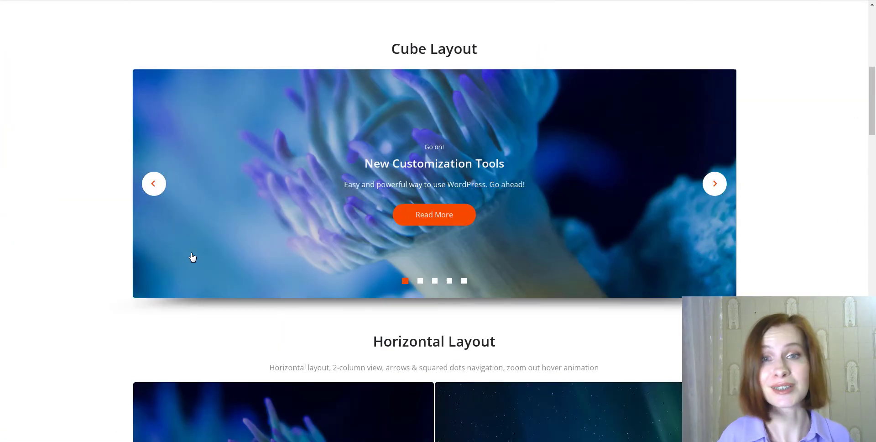
click(715, 184)
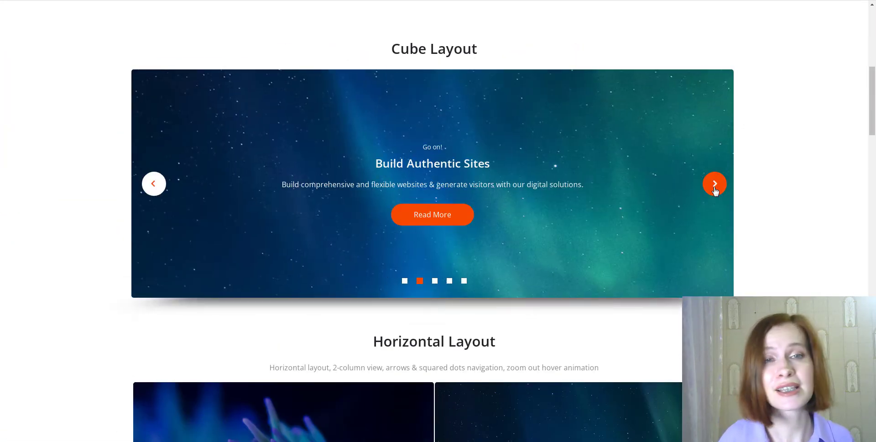
click(715, 187)
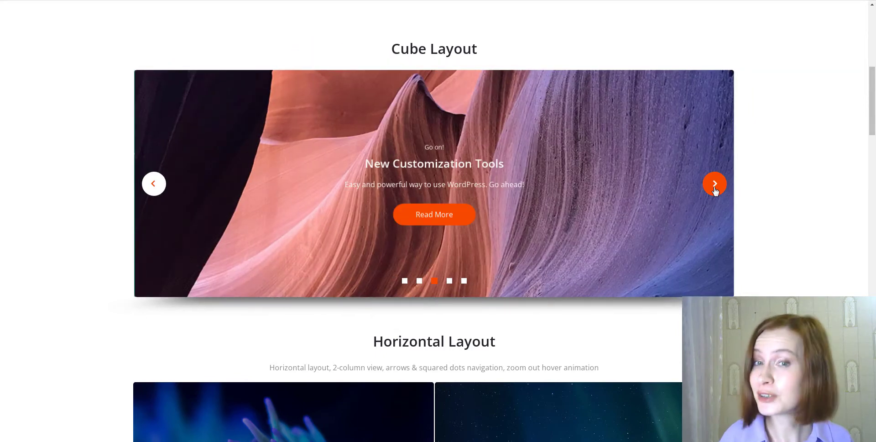
click(715, 185)
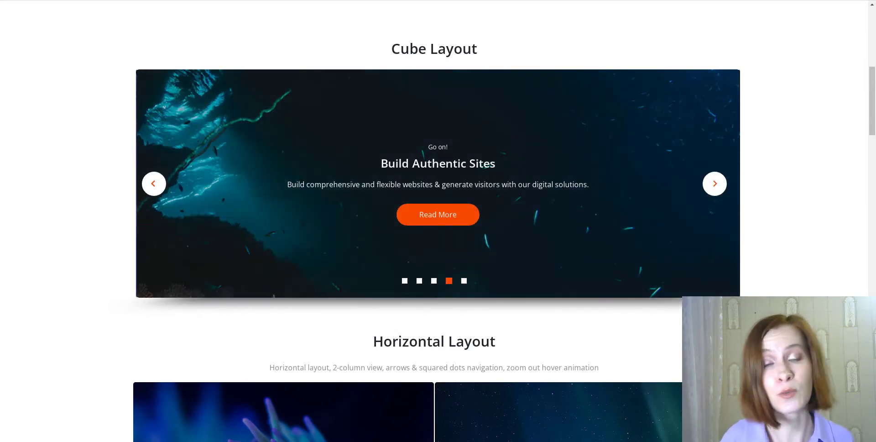
- Examine the Horizontal Layout demos, advancing the 2-column slider and the two-row slider with outside arrows
scroll(437, 221, down, 5)
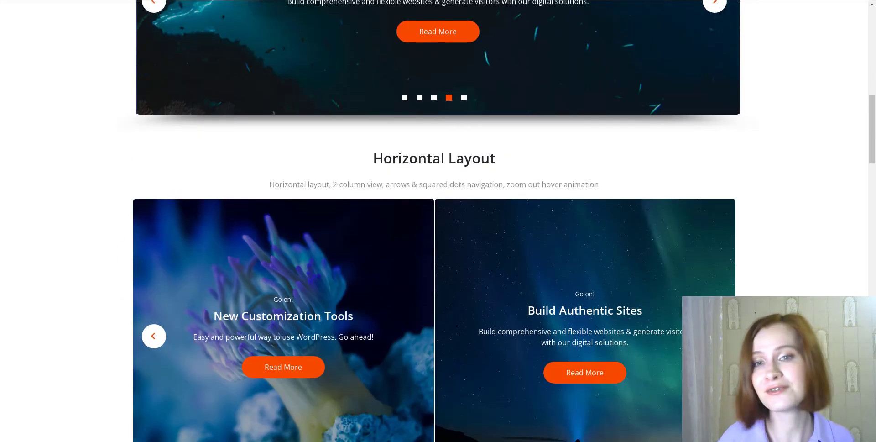
scroll(437, 221, down, 2)
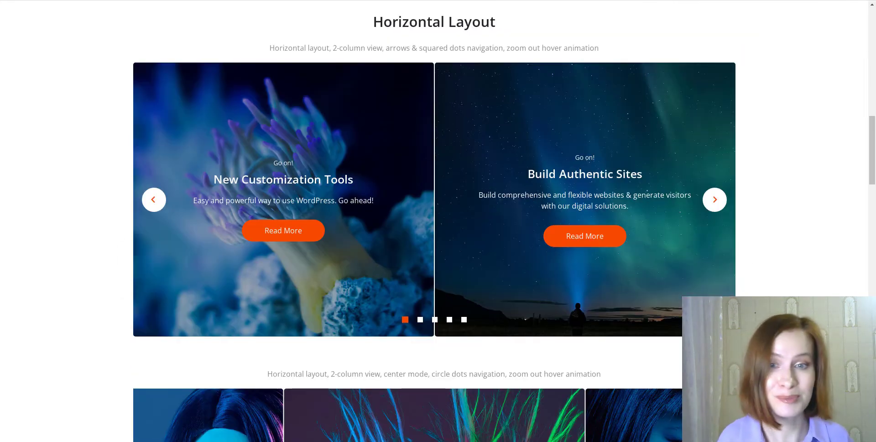
click(713, 204)
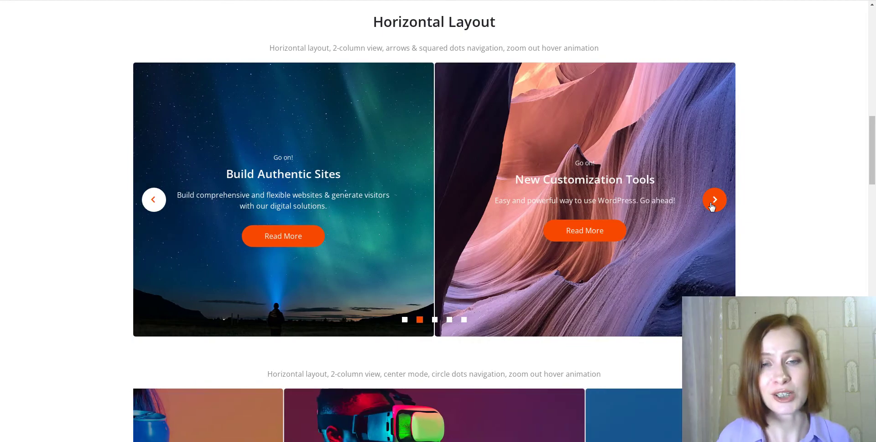
click(712, 204)
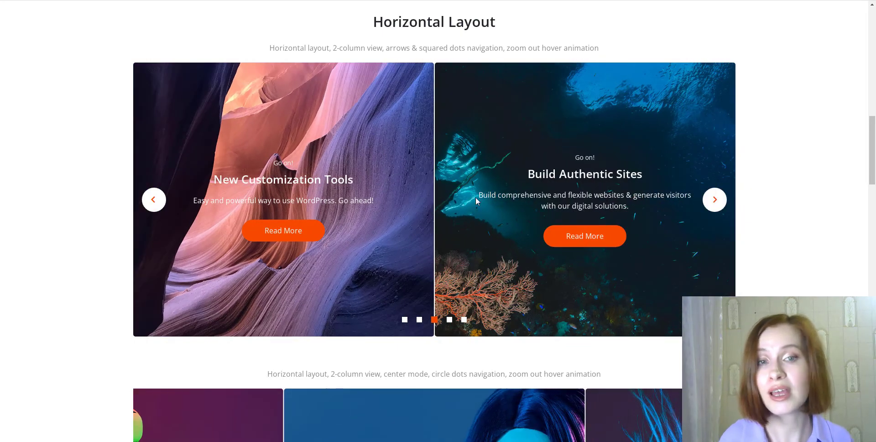
scroll(761, 234, down, 6)
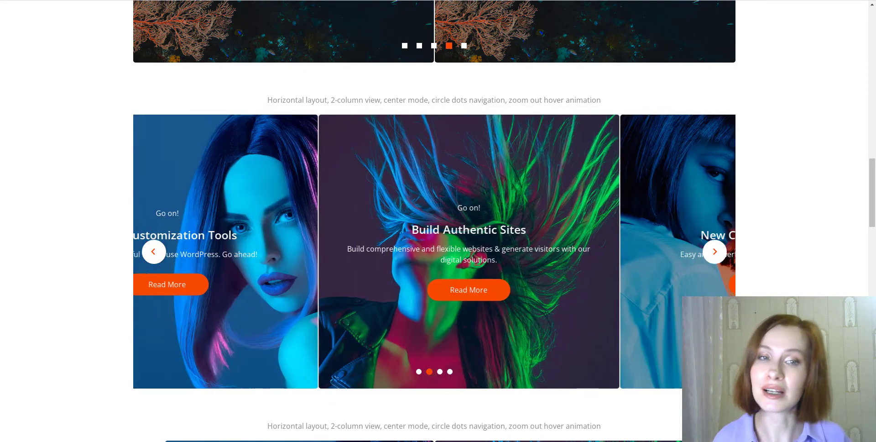
scroll(434, 228, down, 6)
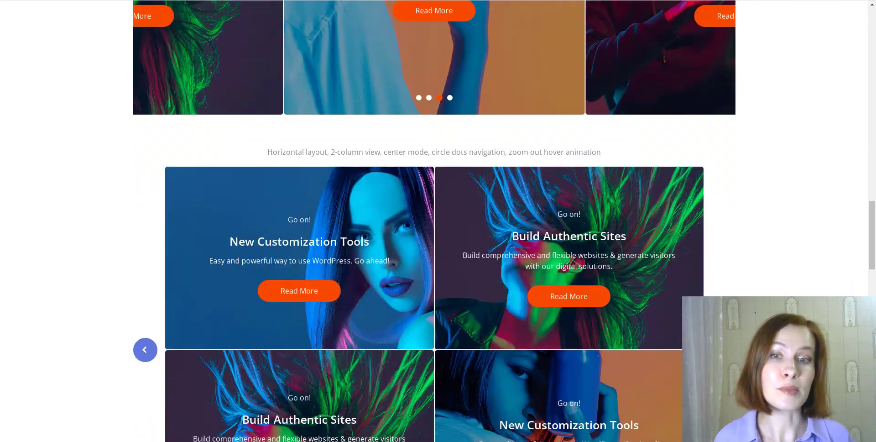
scroll(434, 229, down, 3)
click(724, 213)
click(724, 213)
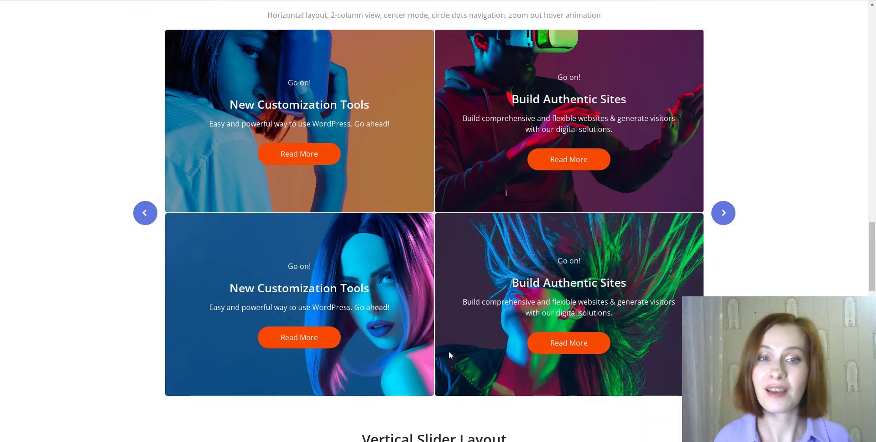
- Examine the Vertical Slider Layout demos, changing slides with the square dots and arrows, including in the 2-row slider
scroll(723, 212, down, 7)
scroll(434, 319, down, 2)
click(719, 159)
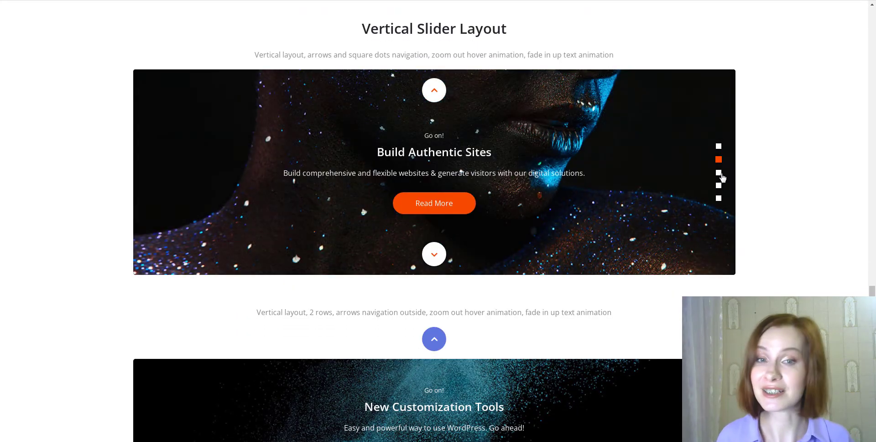
click(719, 173)
click(719, 186)
click(439, 254)
click(438, 255)
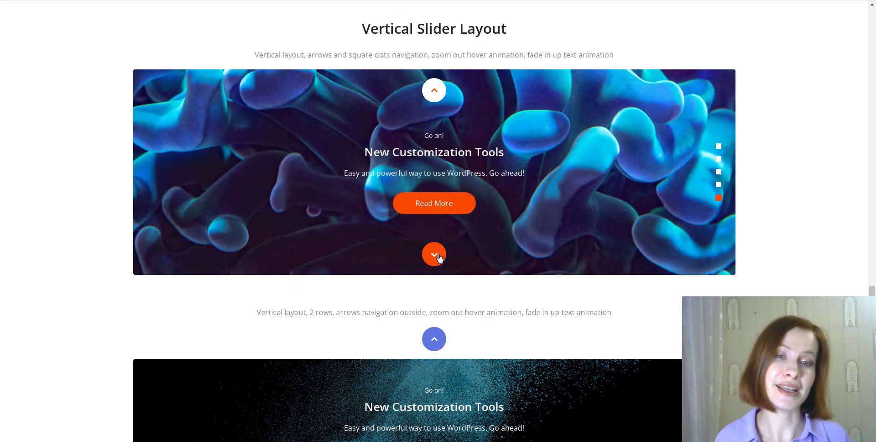
scroll(475, 317, down, 5)
scroll(442, 384, down, 1)
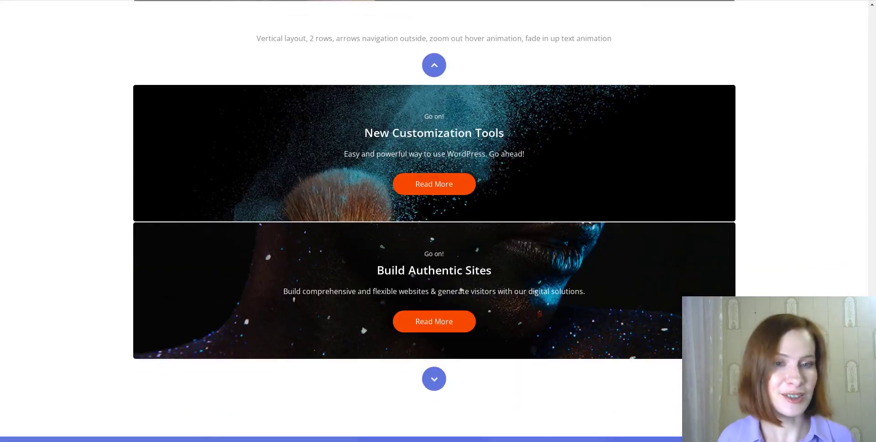
click(441, 383)
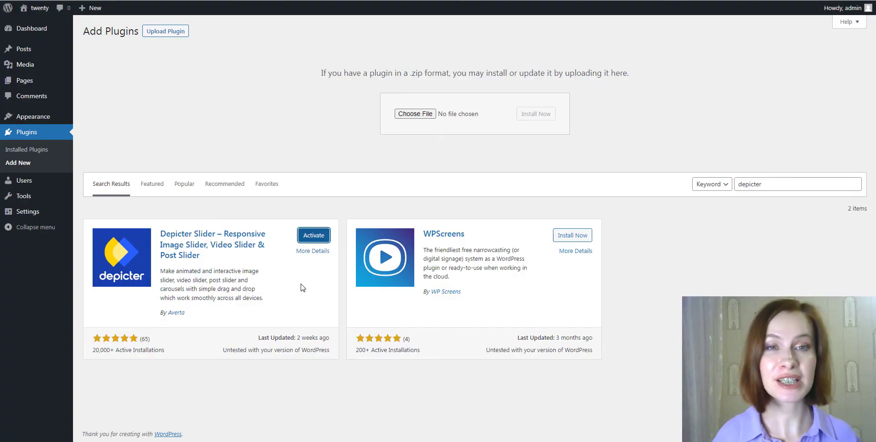
- Activate the Depicter plugin and start creating a new slider from its dashboard
click(312, 240)
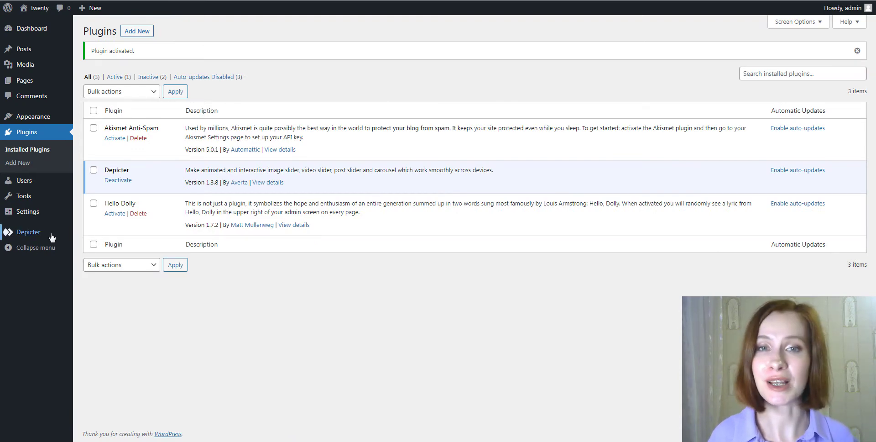
click(28, 238)
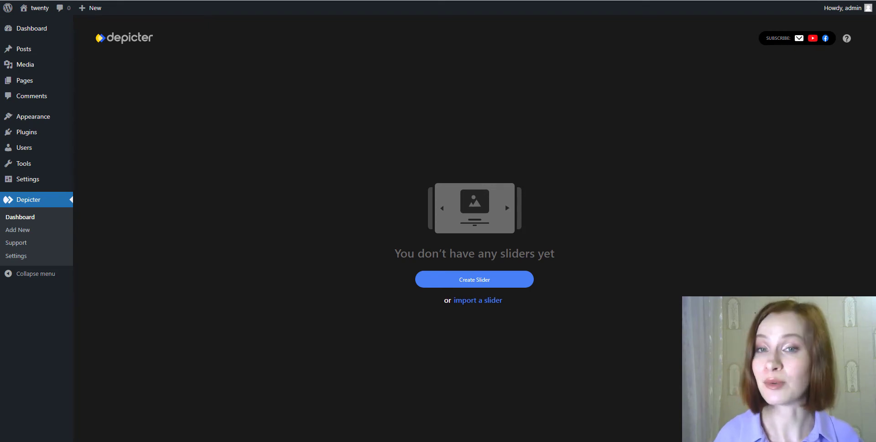
click(475, 280)
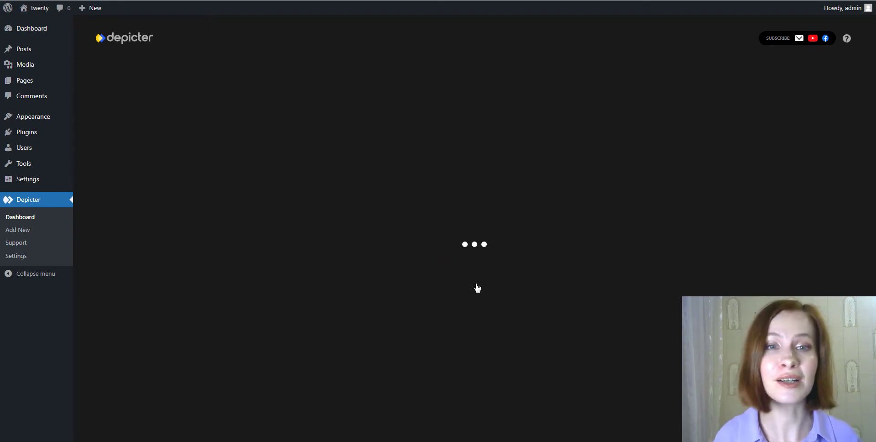
- Browse the full collection of custom slider templates
scroll(478, 272, down, 9)
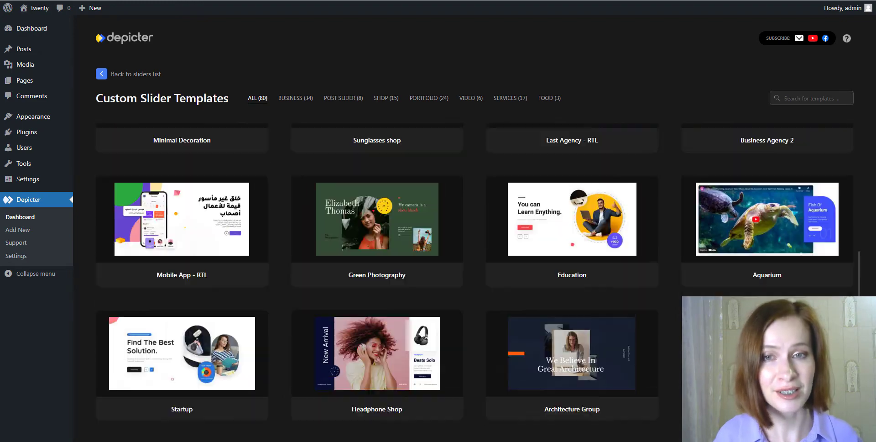
scroll(478, 272, down, 2)
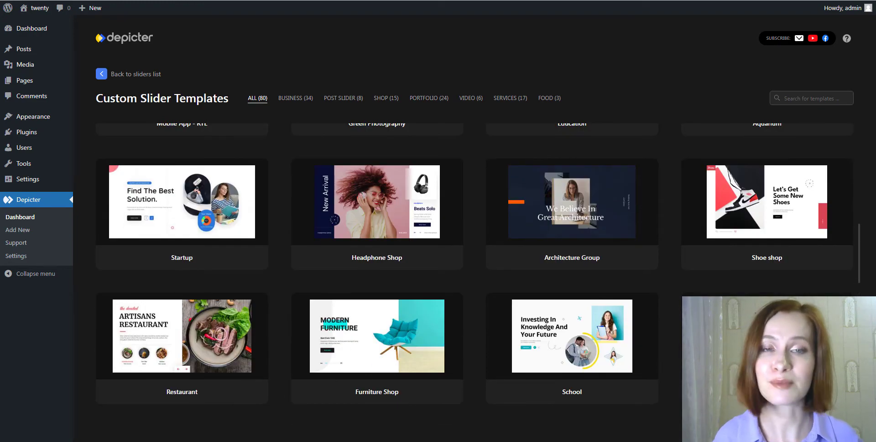
scroll(475, 272, down, 10)
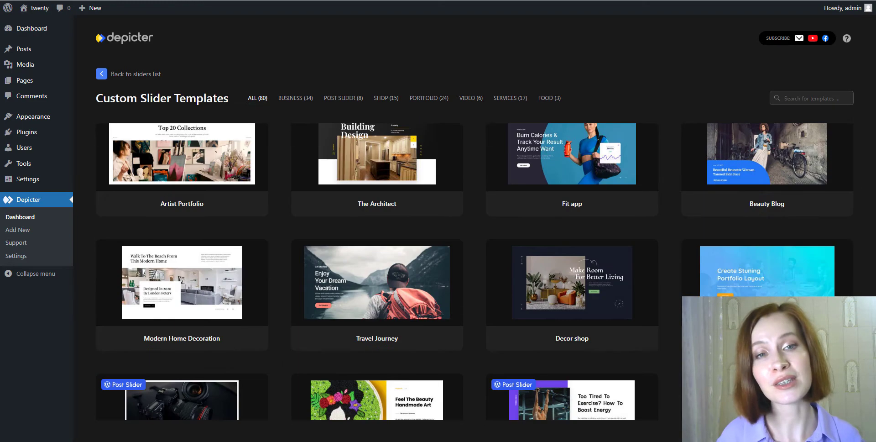
scroll(475, 273, down, 9)
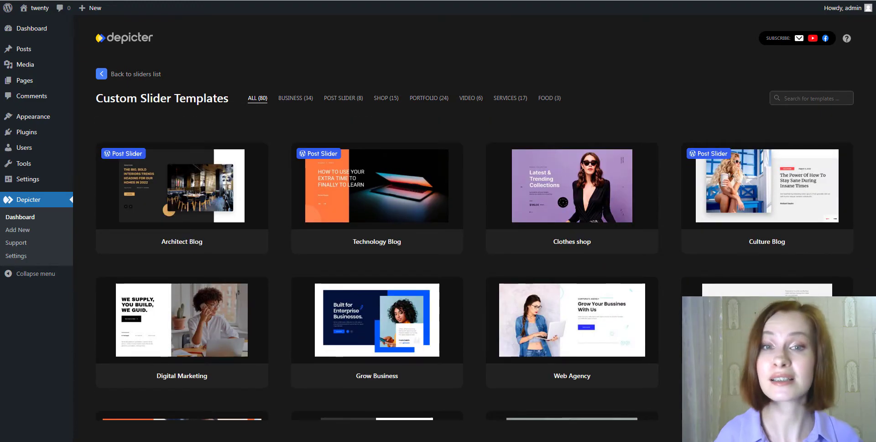
scroll(475, 273, down, 2)
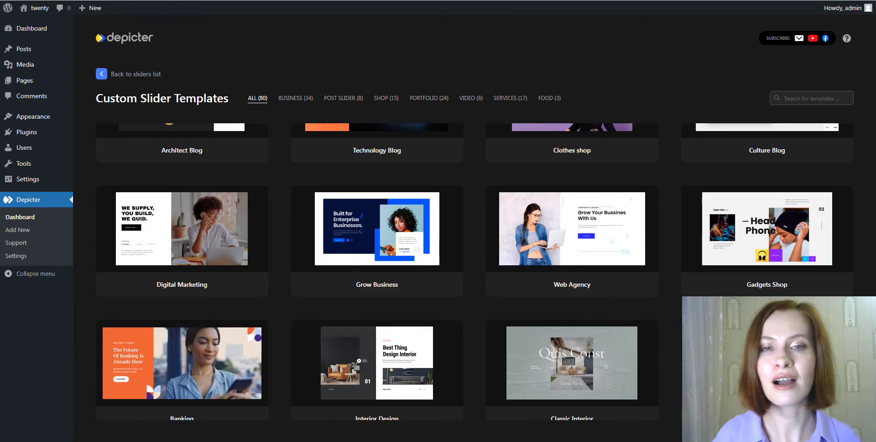
scroll(474, 272, down, 4)
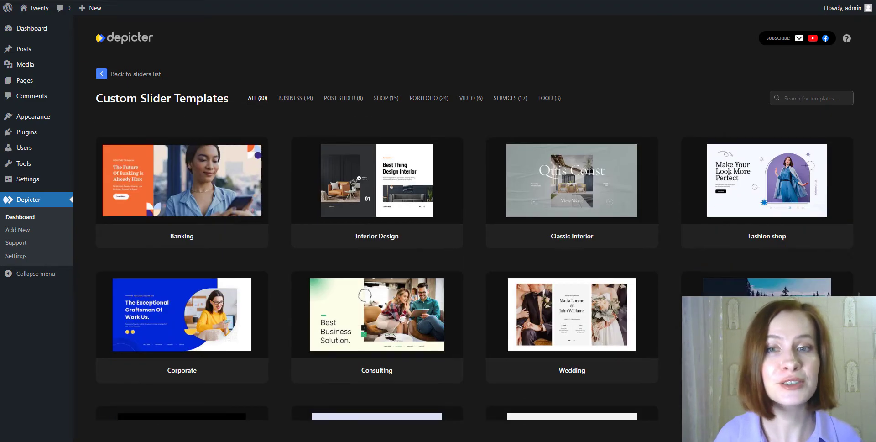
scroll(475, 272, down, 2)
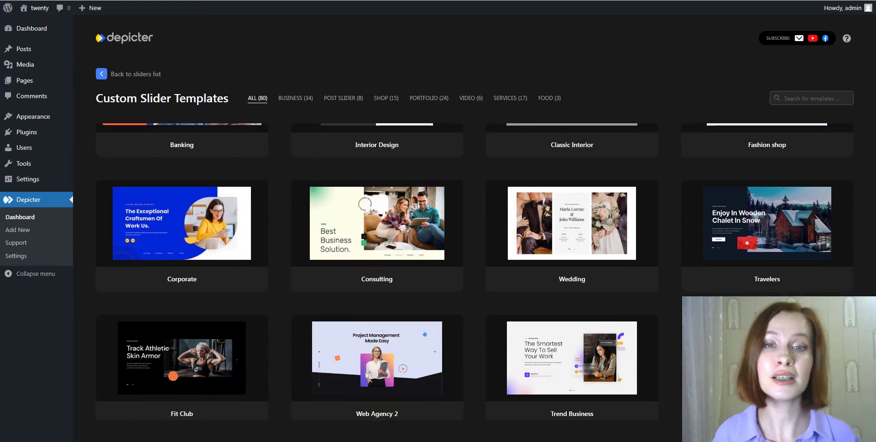
scroll(475, 272, down, 9)
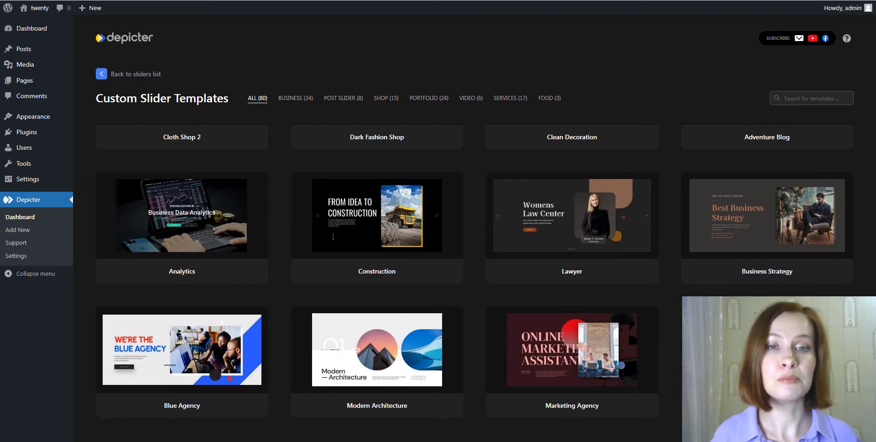
scroll(475, 273, down, 6)
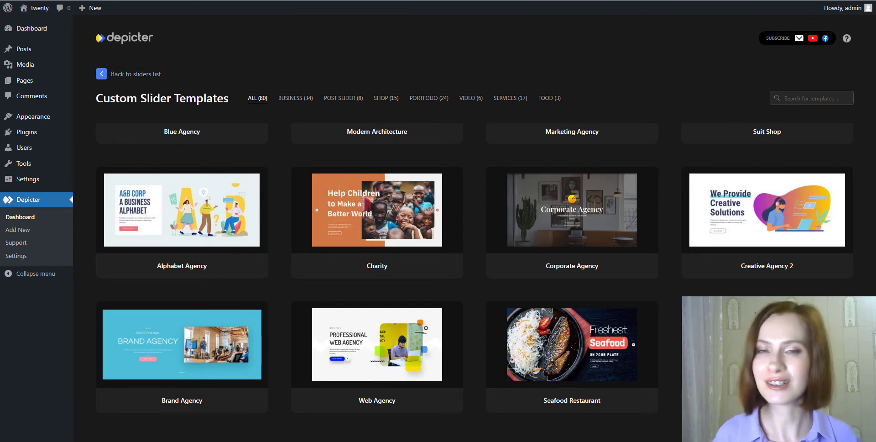
- Filter the templates to the Business category and preview the Green Business template
click(295, 97)
click(555, 171)
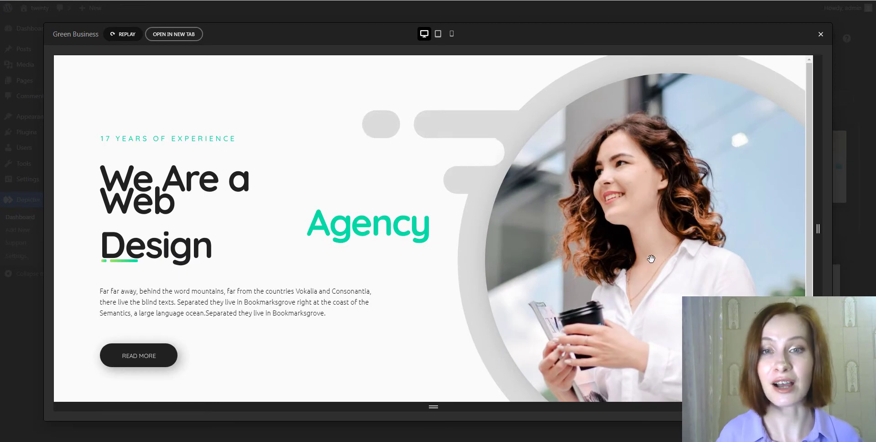
click(821, 34)
- Open the Education template as a new slider in the Depicter editor and step forward and back through its slides
click(591, 305)
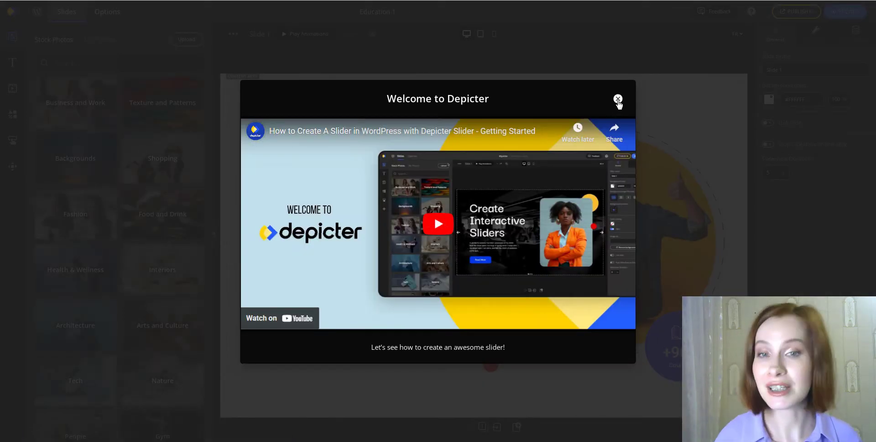
click(618, 99)
click(496, 427)
click(497, 427)
click(472, 429)
click(472, 429)
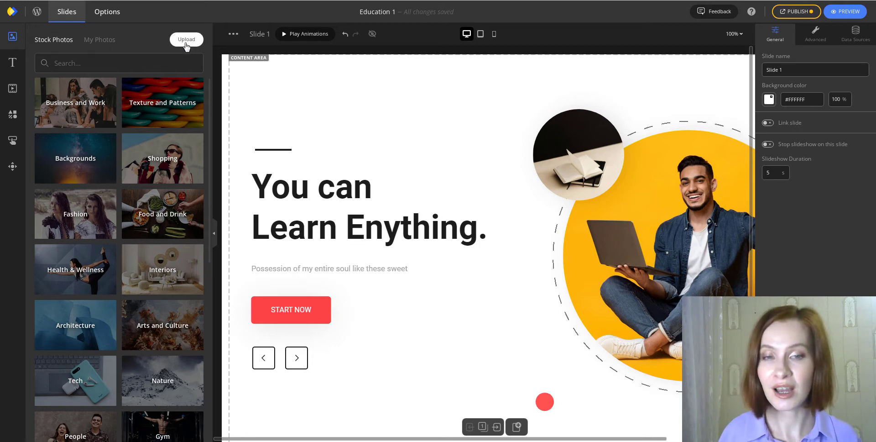
- Look through the text, video, shape, button and slider control libraries, returning to the stock photos
click(14, 64)
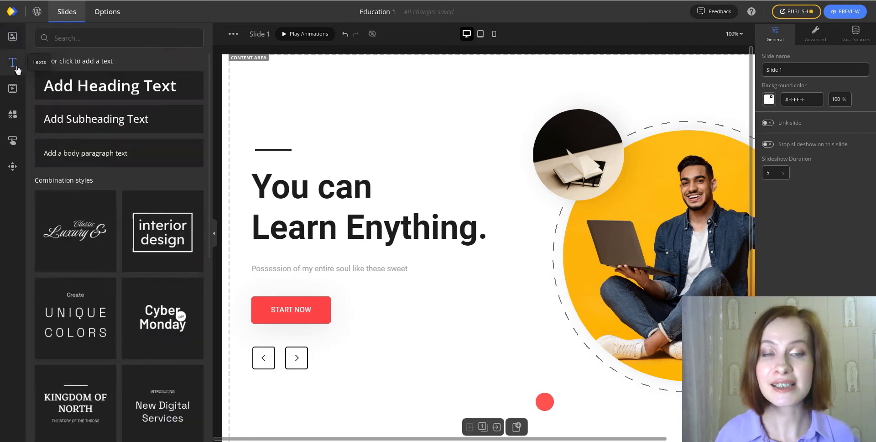
click(13, 87)
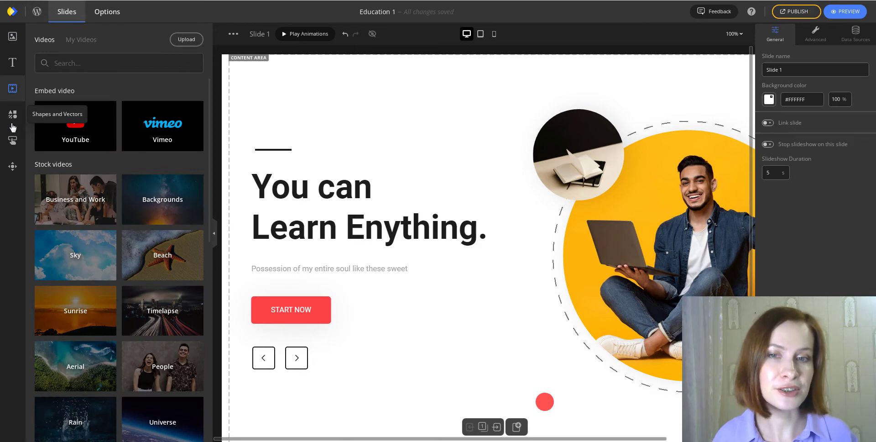
click(12, 126)
click(12, 141)
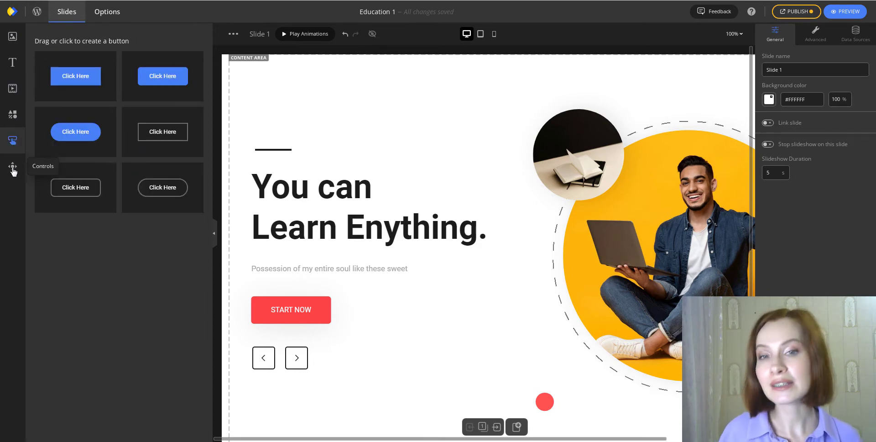
click(13, 167)
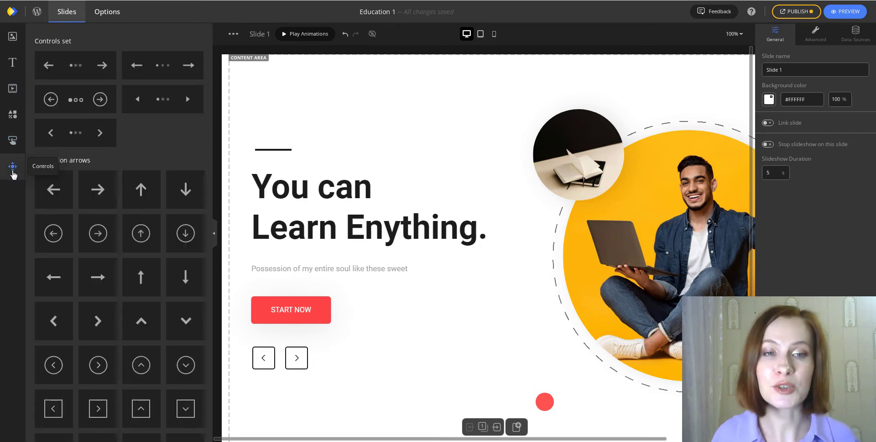
click(12, 36)
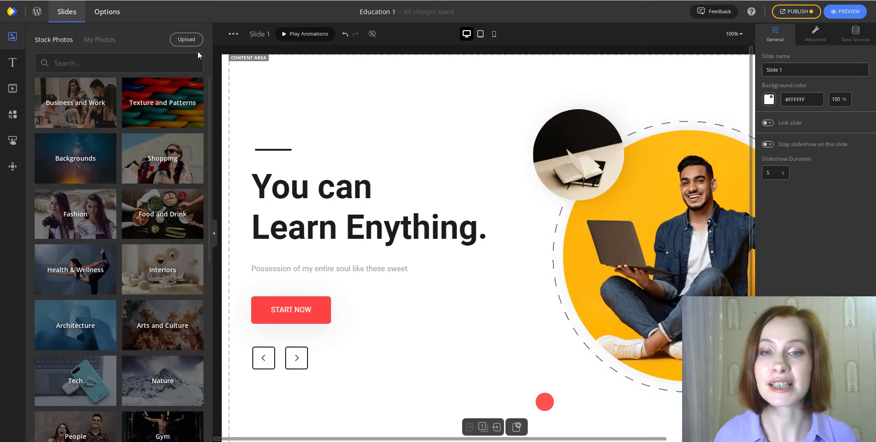
- Examine the Animation in settings of the slide's heading, the paragraph below it and the START NOW button
click(462, 209)
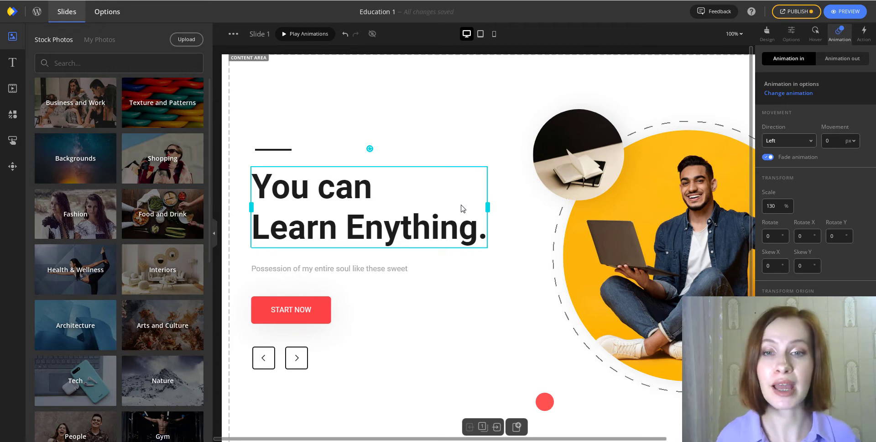
click(403, 268)
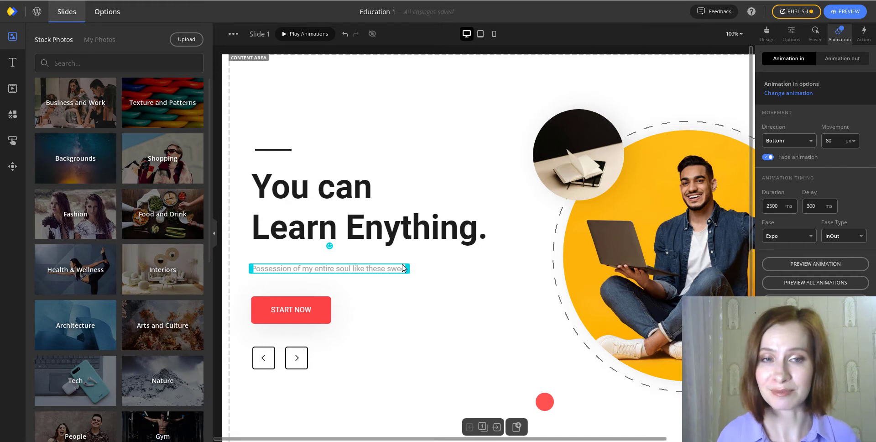
click(313, 311)
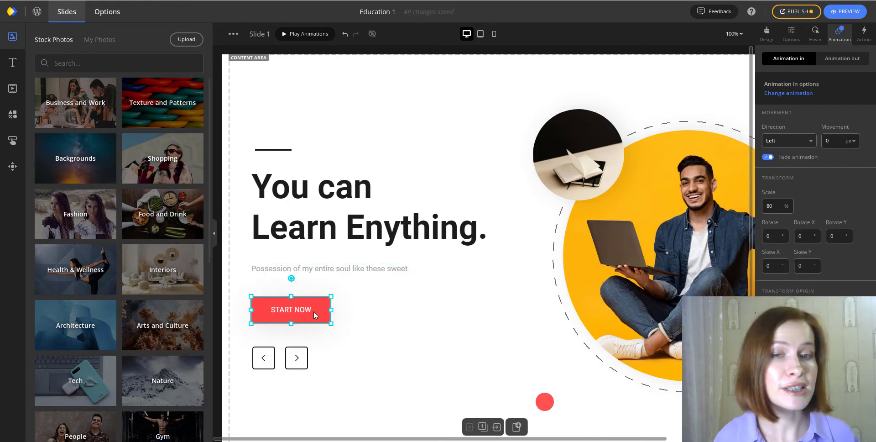
scroll(860, 280, down, 2)
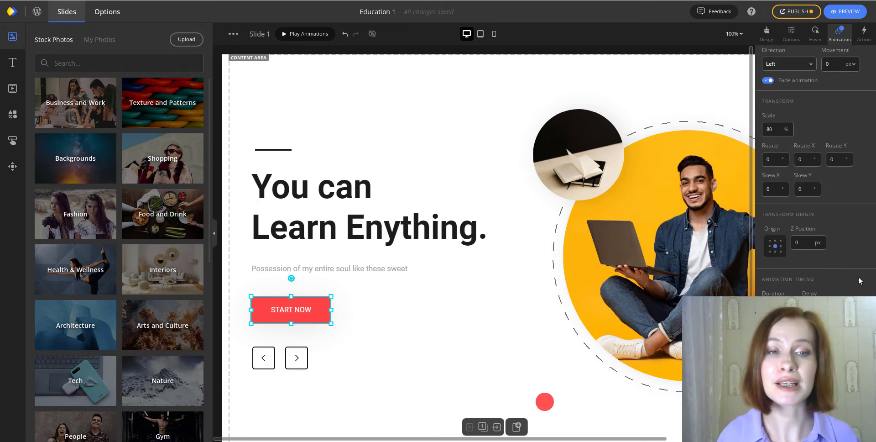
- Set the START NOW button's background color to #EE0668 in its design settings
click(767, 33)
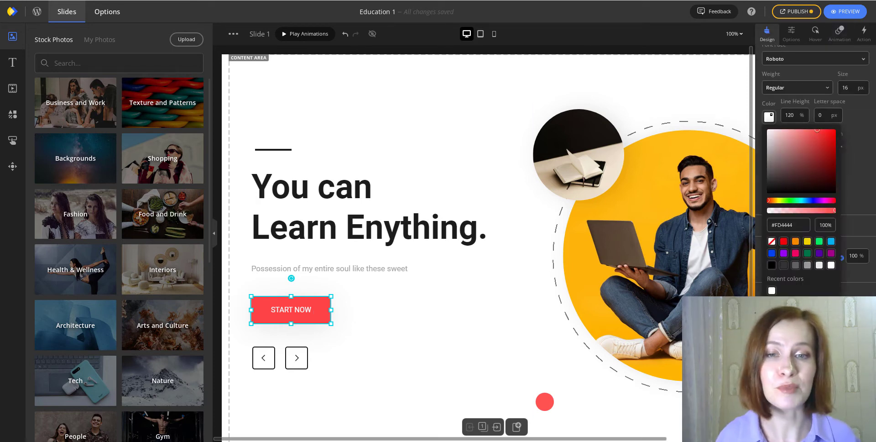
click(796, 254)
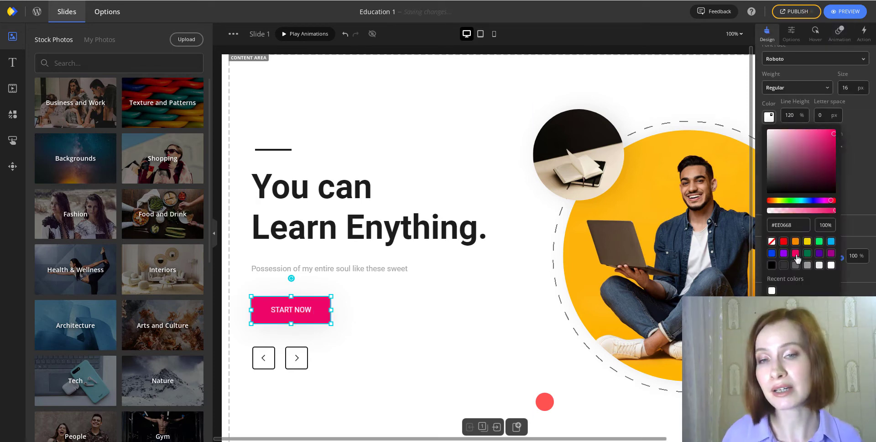
- Try a different font weight and the Abel font on the START NOW button, and switch its font back to Roboto
click(824, 88)
click(796, 133)
click(860, 59)
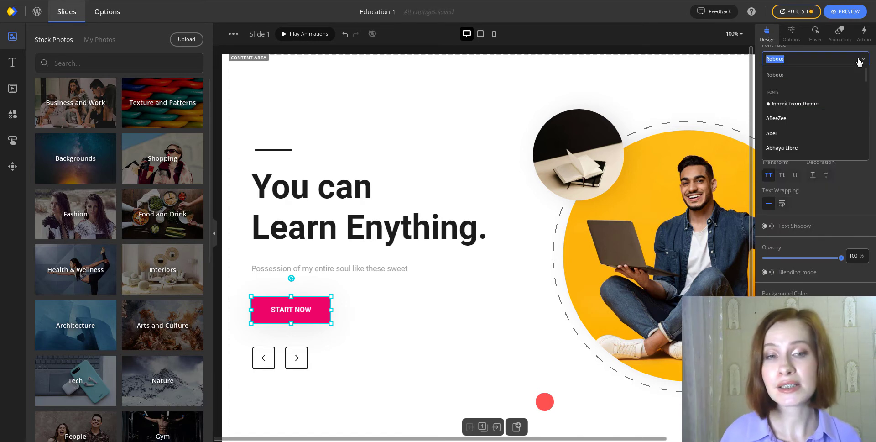
click(838, 133)
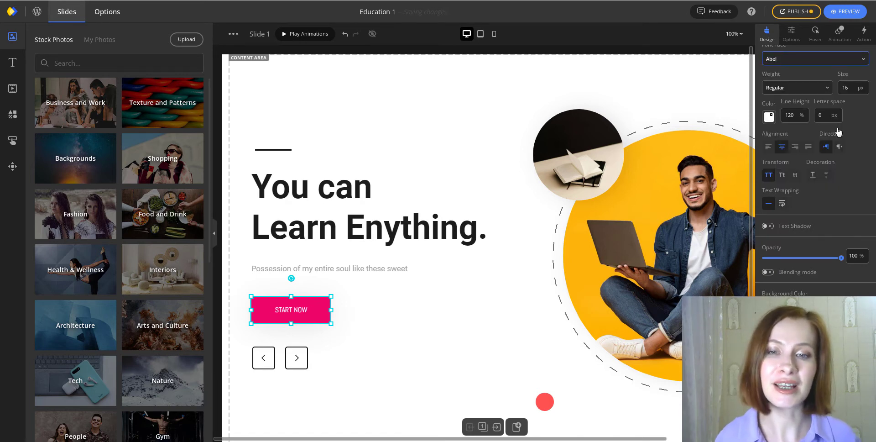
click(846, 60)
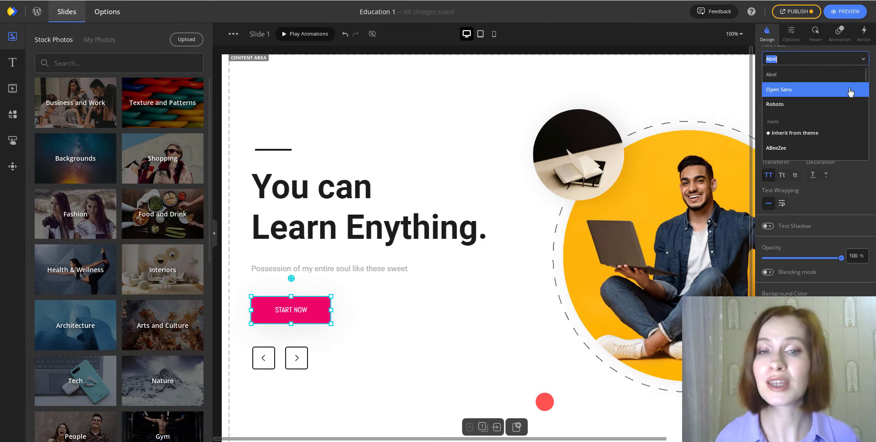
click(850, 105)
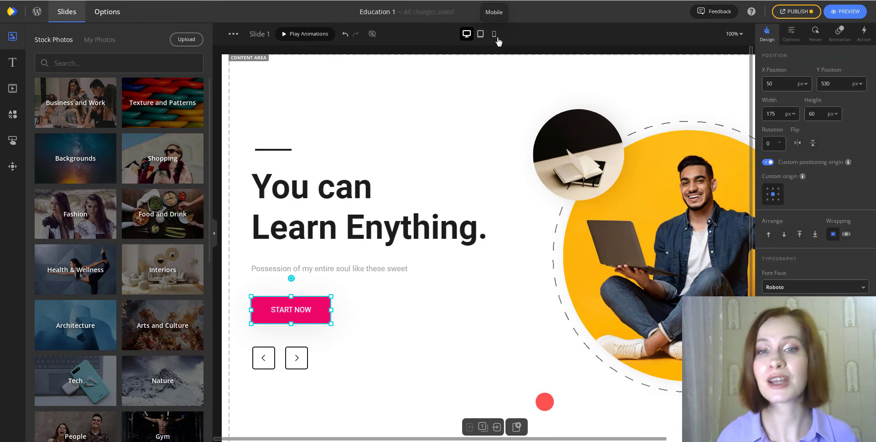
- Check the slide's layout in the mobile and tablet views and return to the desktop view
click(495, 35)
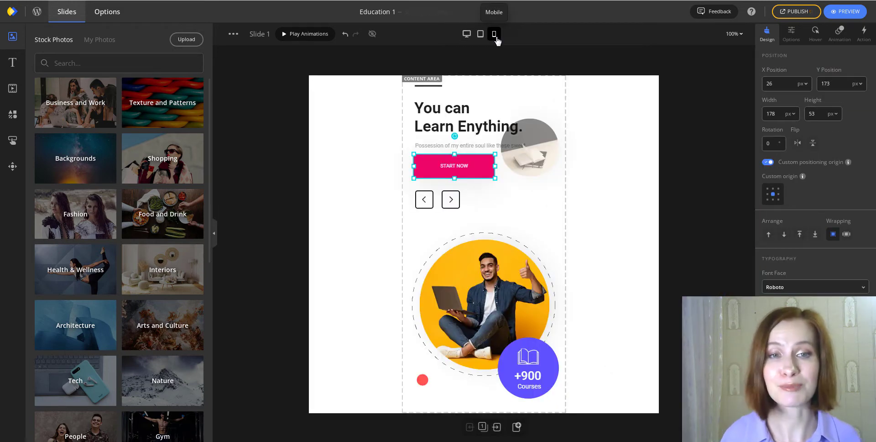
click(480, 37)
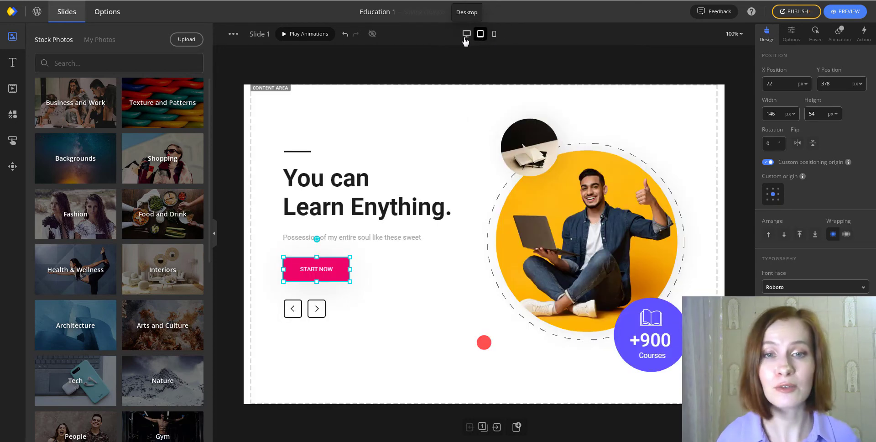
click(465, 40)
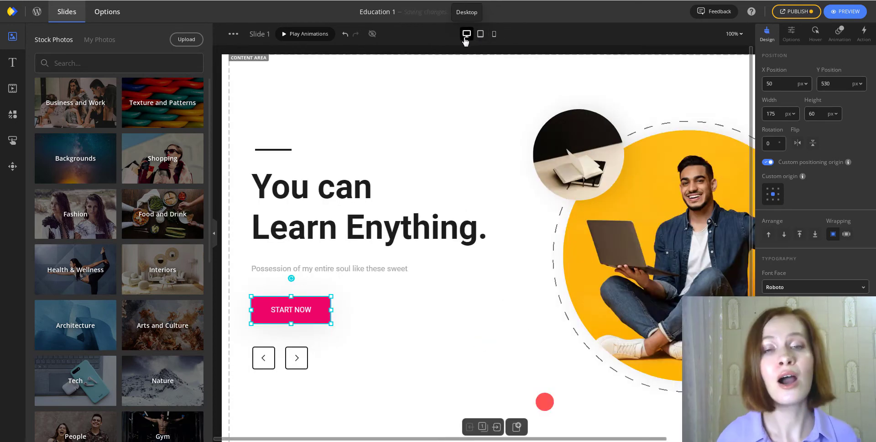
- Deselect the START NOW button and publish the slider's changes
key(Escape)
click(795, 13)
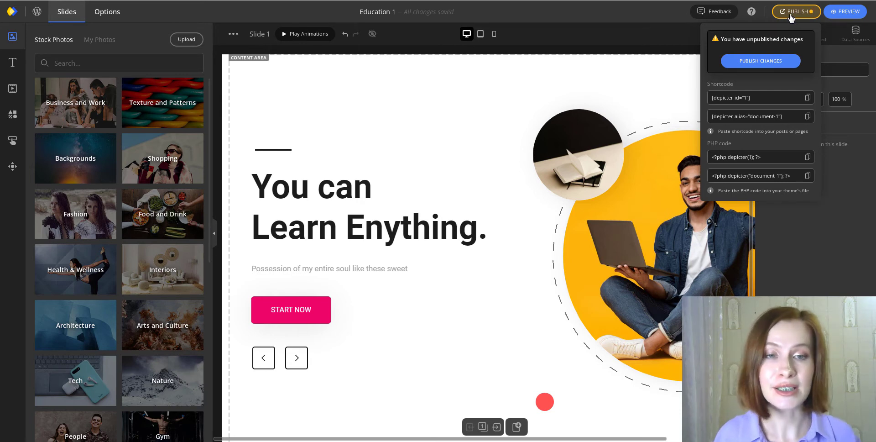
click(760, 64)
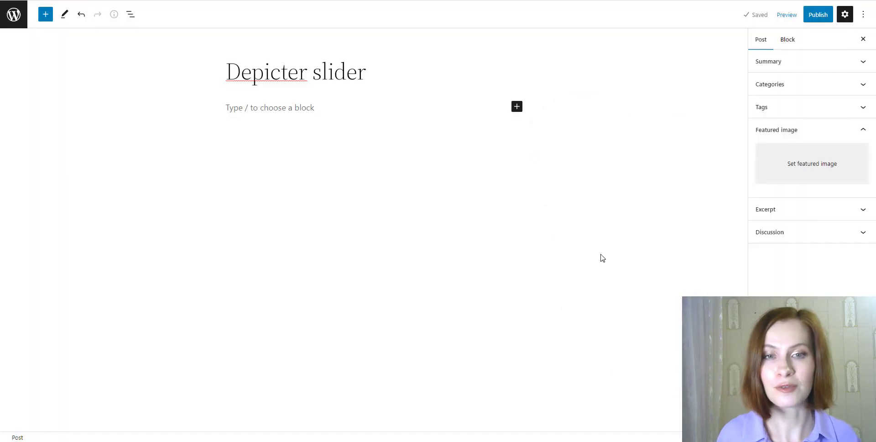
- Insert a Depicter block into the "Depicter slider" post and choose the Education 1 slider for it
click(517, 107)
text(d)
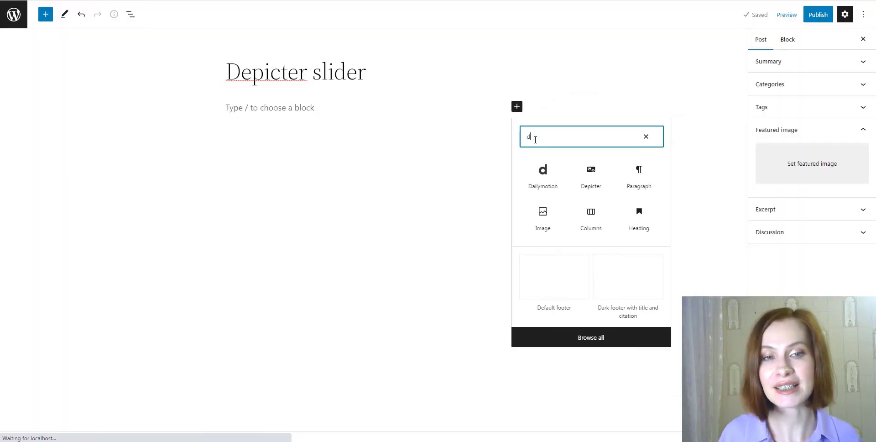
click(593, 191)
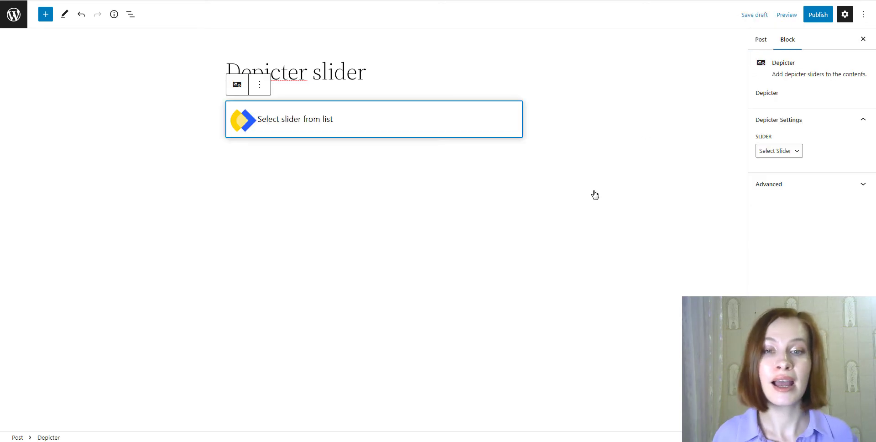
click(797, 158)
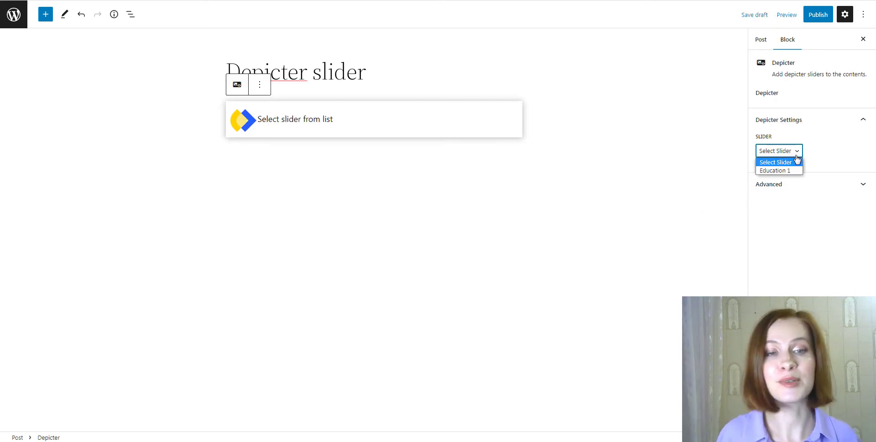
click(796, 171)
- Preview the post in a new tab and page forward through the Education 1 slider's slides
click(786, 16)
click(756, 105)
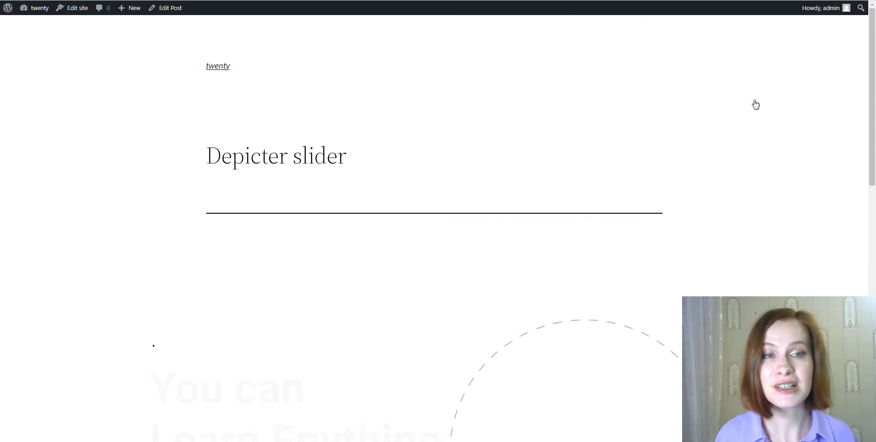
scroll(795, 151, down, 2)
scroll(799, 153, down, 2)
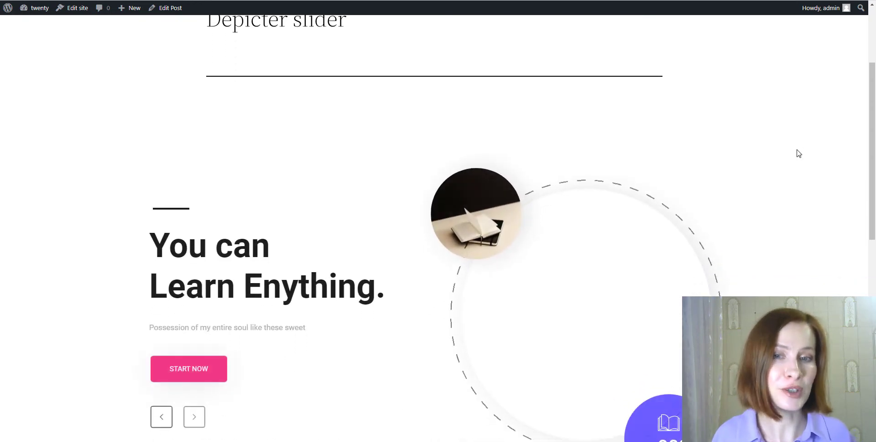
scroll(799, 153, down, 1)
scroll(799, 153, down, 1)
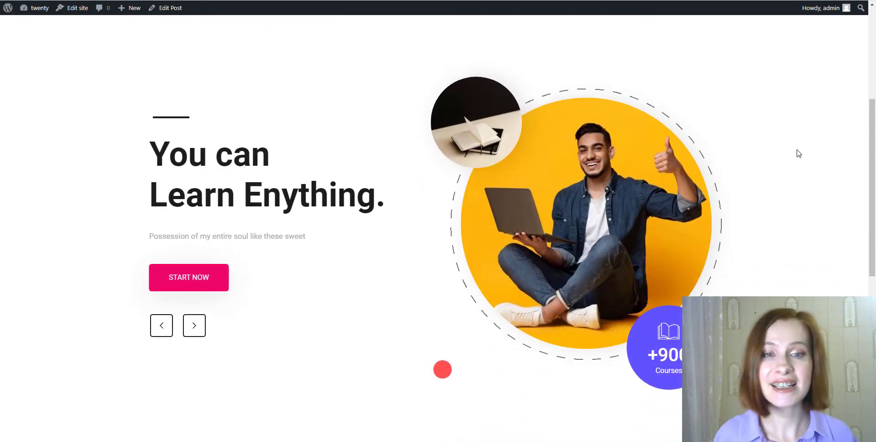
click(194, 325)
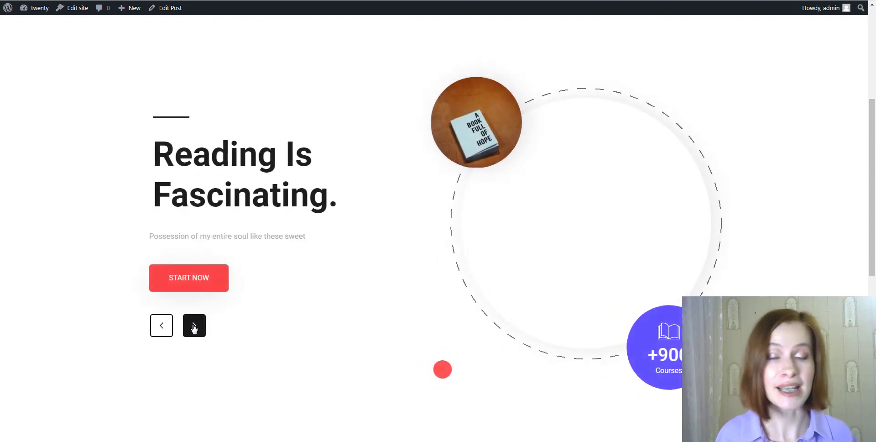
click(194, 326)
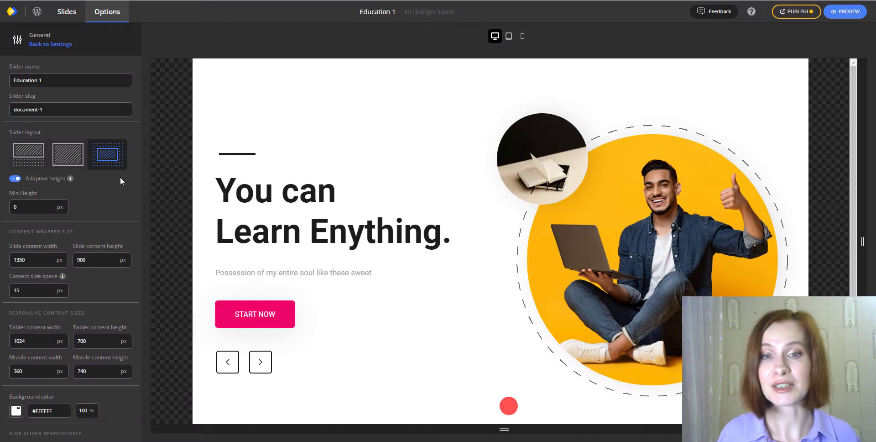
- Review the Navigation and Sliding animation options of the Education 1 slider in the Depicter editor
click(31, 44)
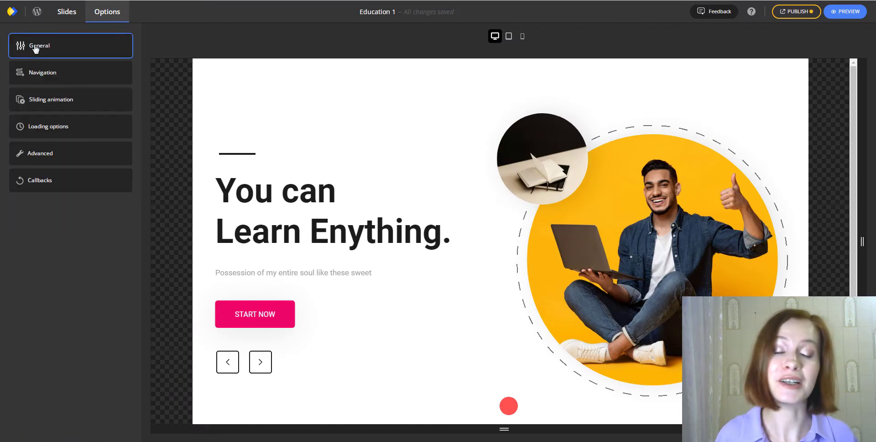
click(67, 79)
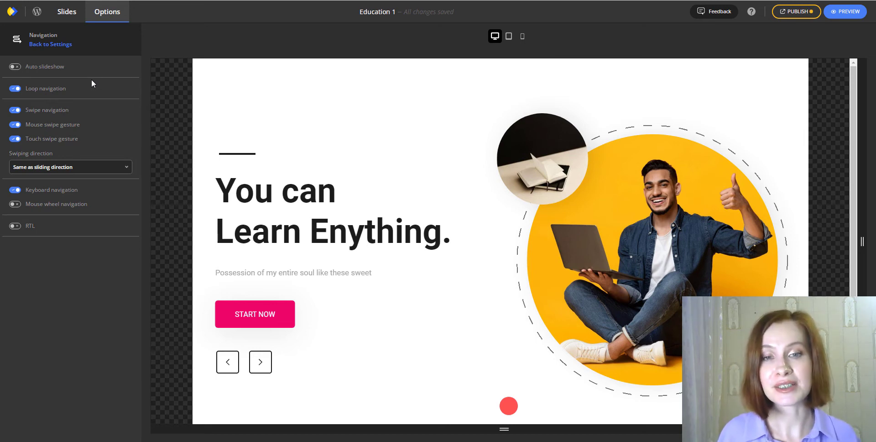
click(67, 45)
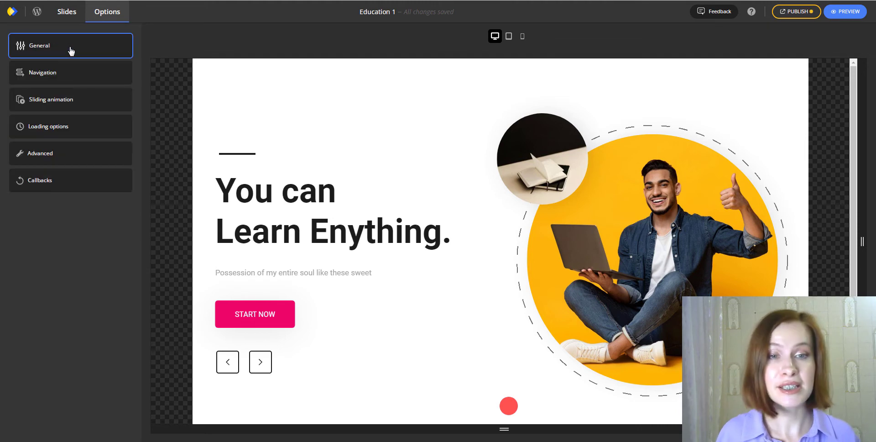
click(84, 99)
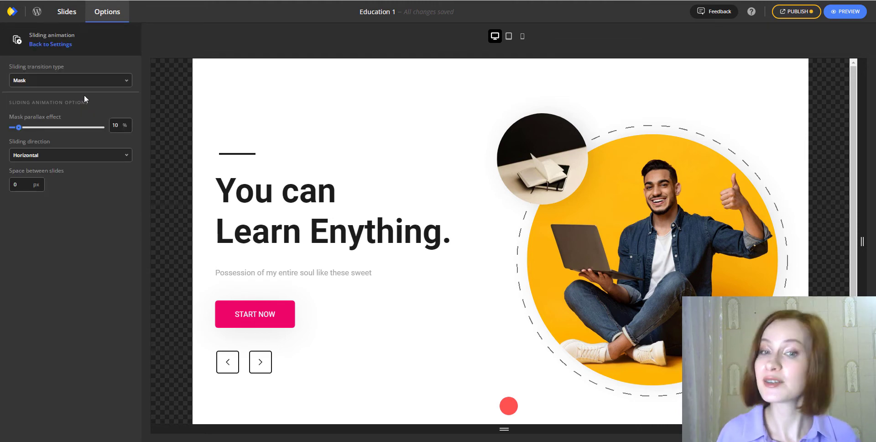
click(69, 46)
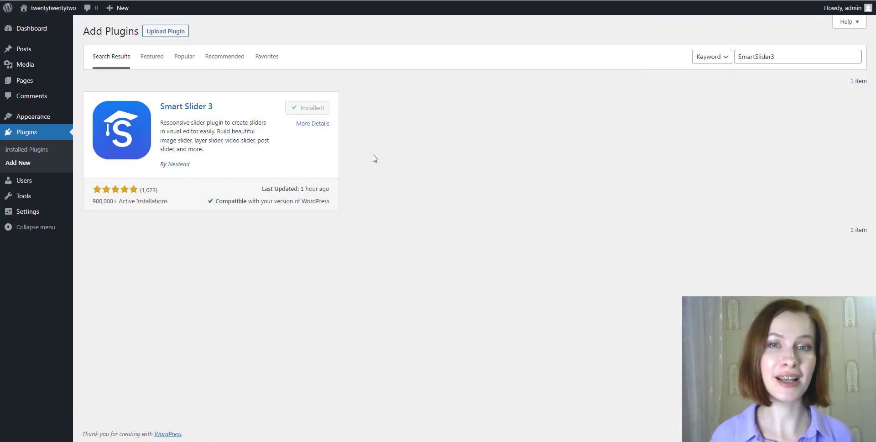
- Activate the Smart Slider 3 plugin and open its dashboard
click(319, 111)
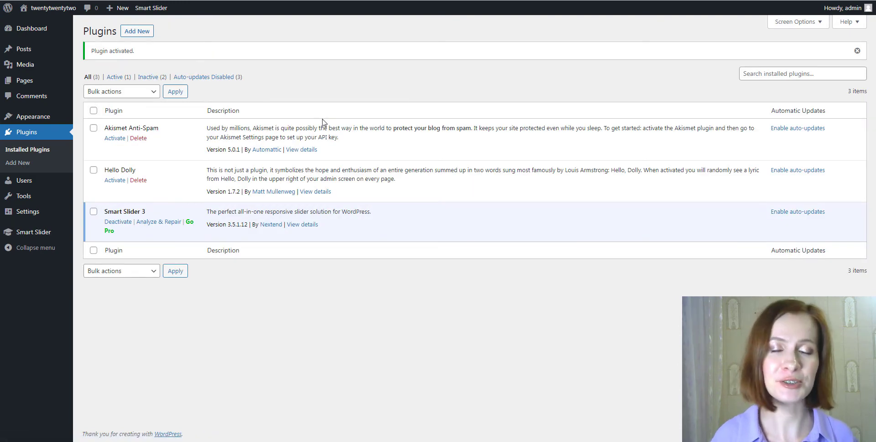
mouse_move(12, 234)
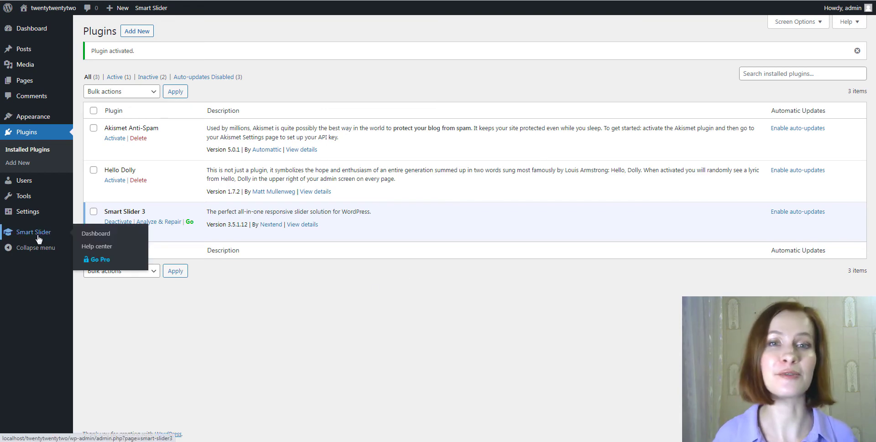
click(38, 238)
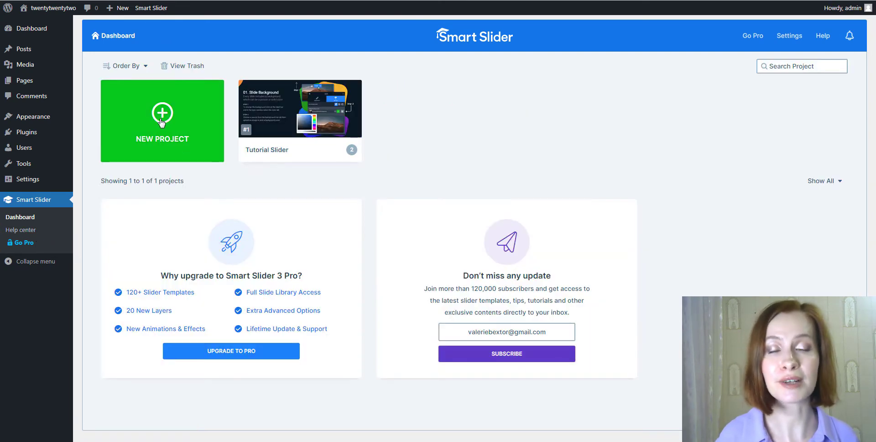
- Start a new Smart Slider project from a template and import the Free Layer Slider from the free templates
click(162, 123)
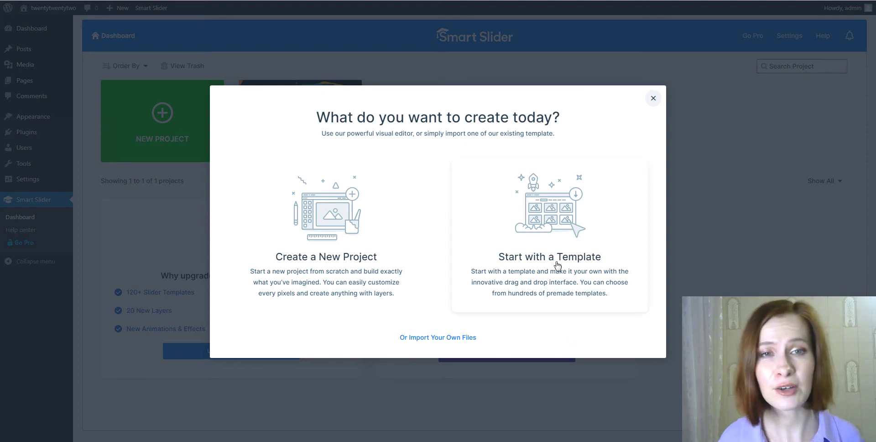
key(Escape)
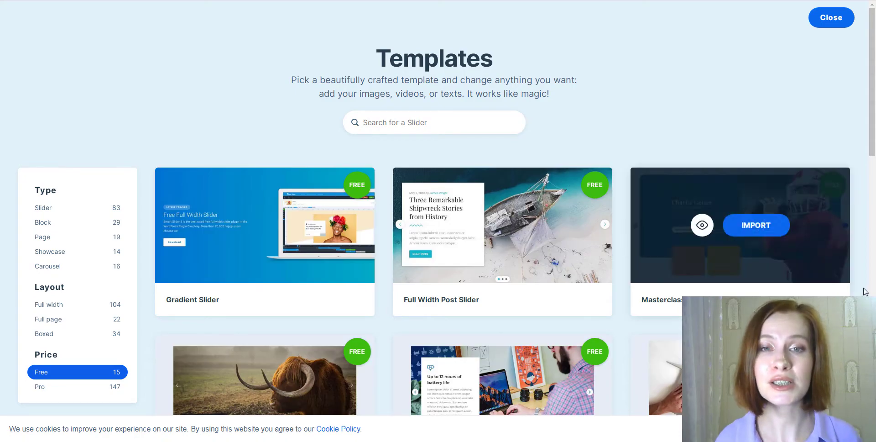
scroll(557, 265, down, 3)
scroll(502, 205, down, 7)
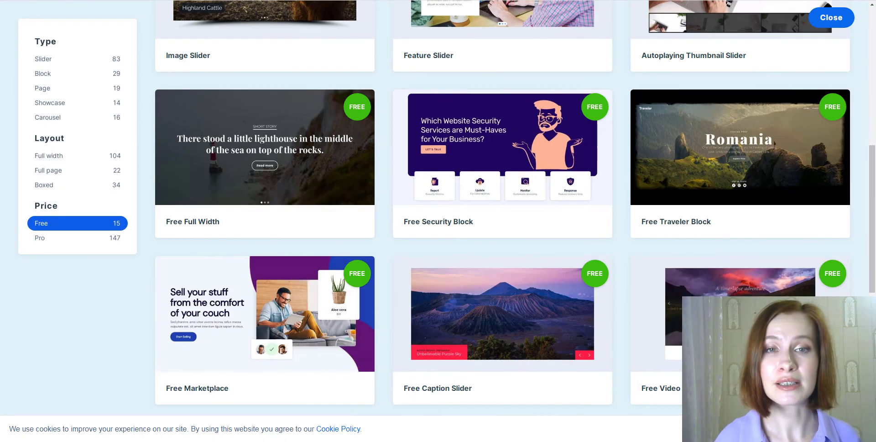
scroll(502, 206, up, 4)
scroll(503, 205, down, 6)
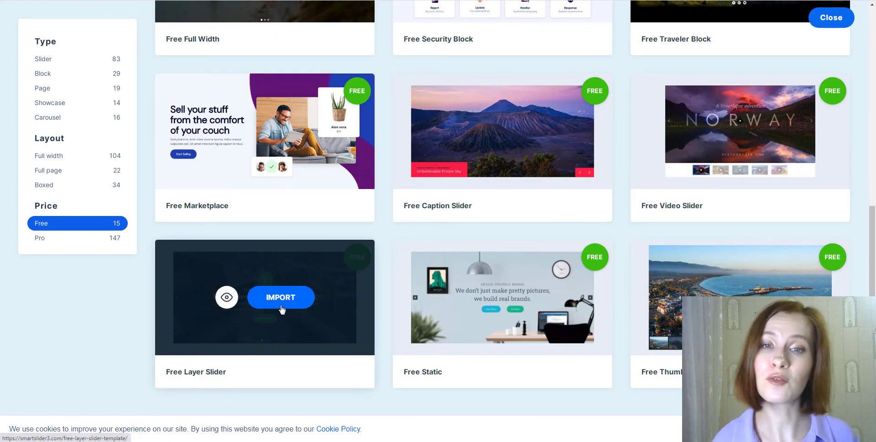
click(281, 305)
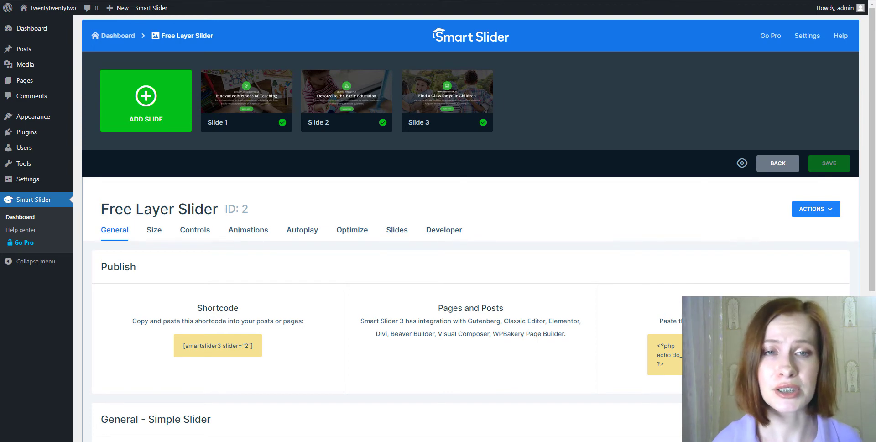
- Review the Free Layer Slider's general settings, including its publishing options, name, alias and slider design
scroll(470, 228, down, 2)
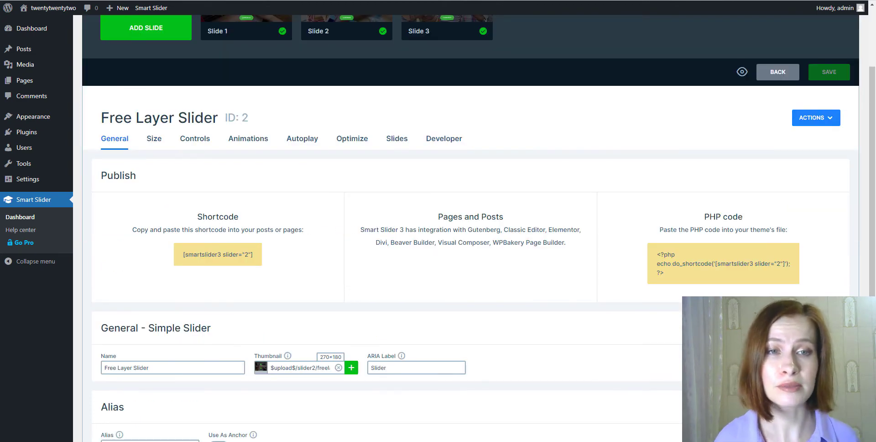
scroll(470, 229, down, 2)
scroll(470, 228, up, 6)
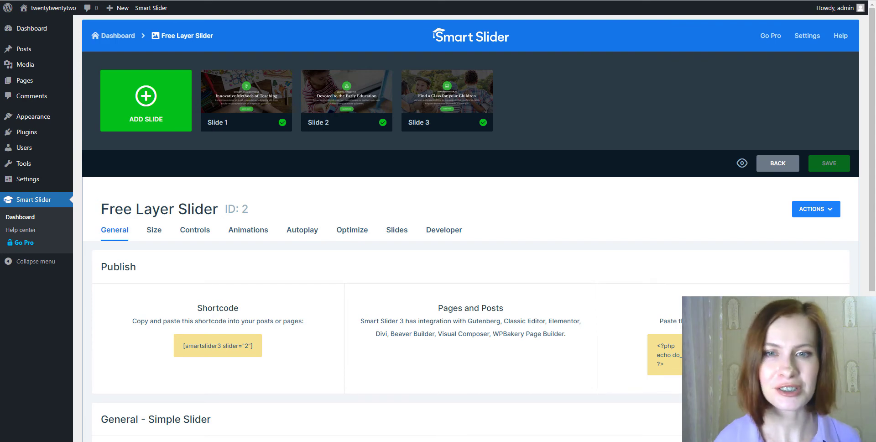
scroll(470, 229, down, 2)
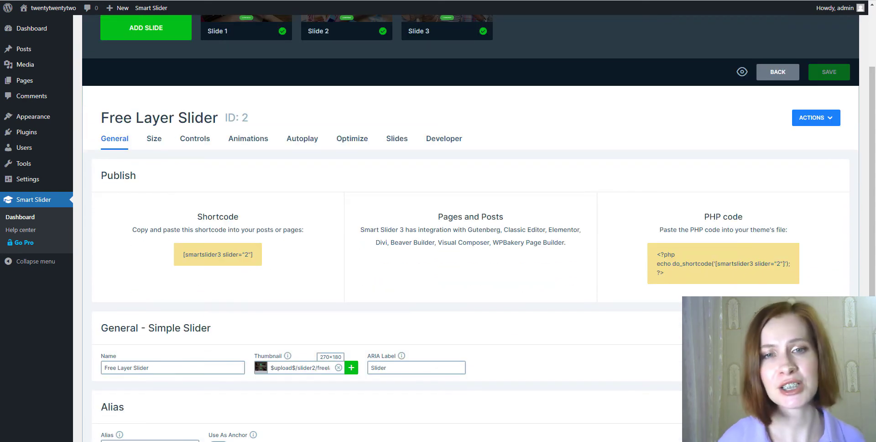
scroll(470, 228, down, 2)
scroll(470, 228, down, 1)
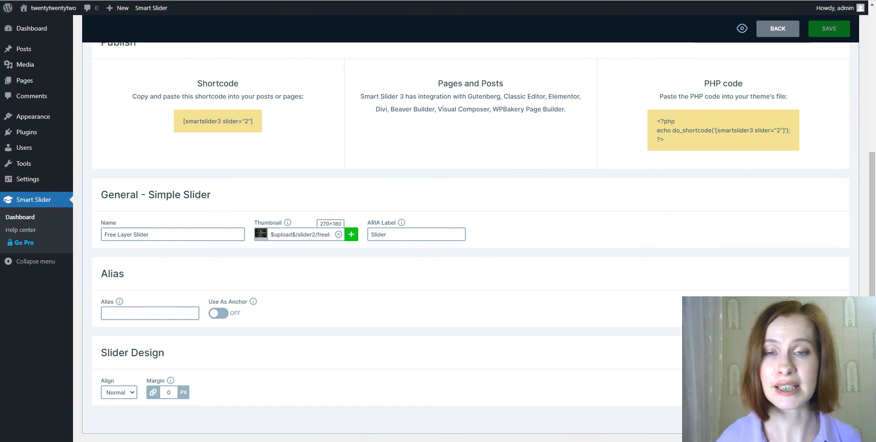
- Set the Free Layer Slider's layout to Full width in its size settings
scroll(470, 229, up, 4)
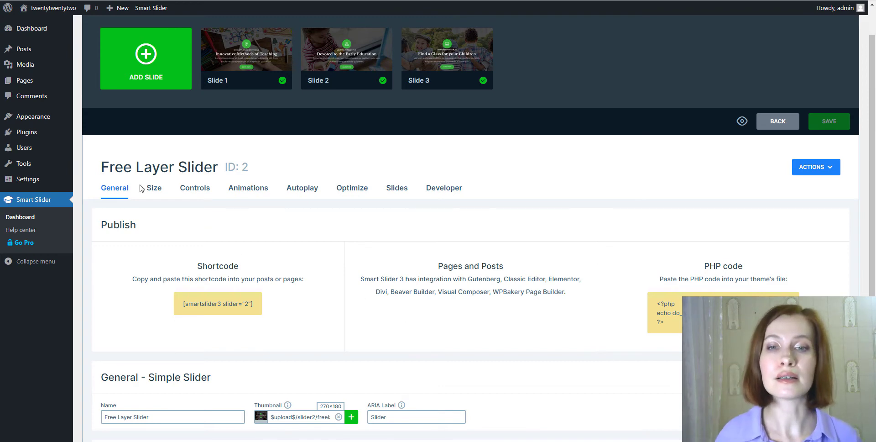
click(154, 189)
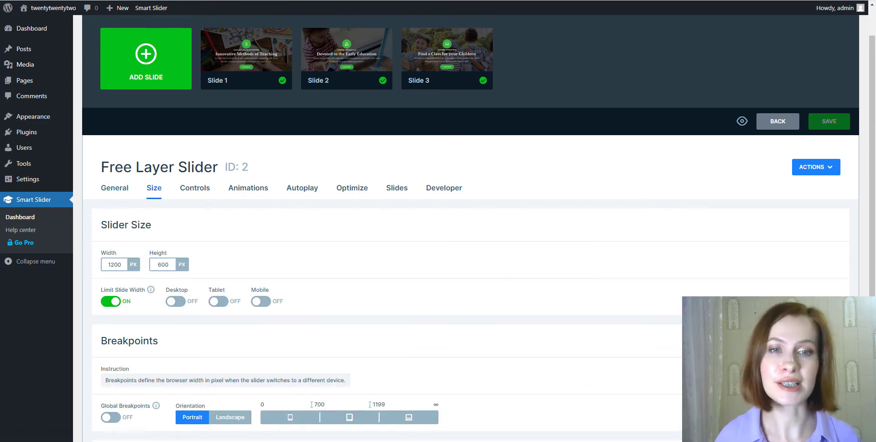
scroll(470, 228, down, 3)
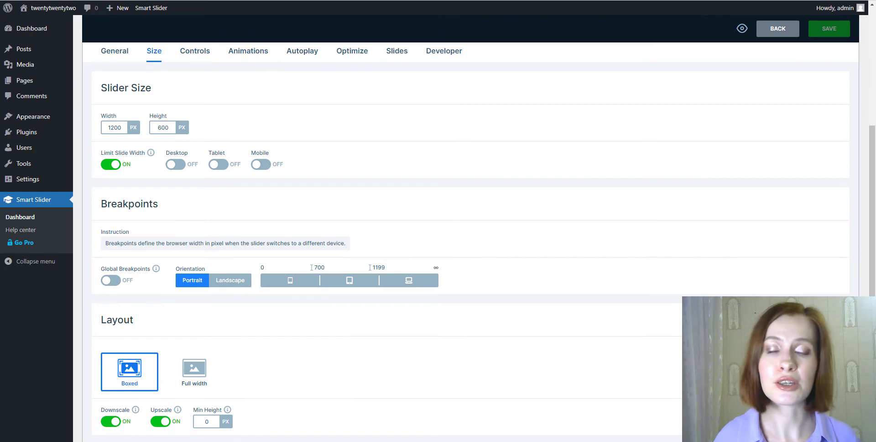
scroll(470, 229, down, 1)
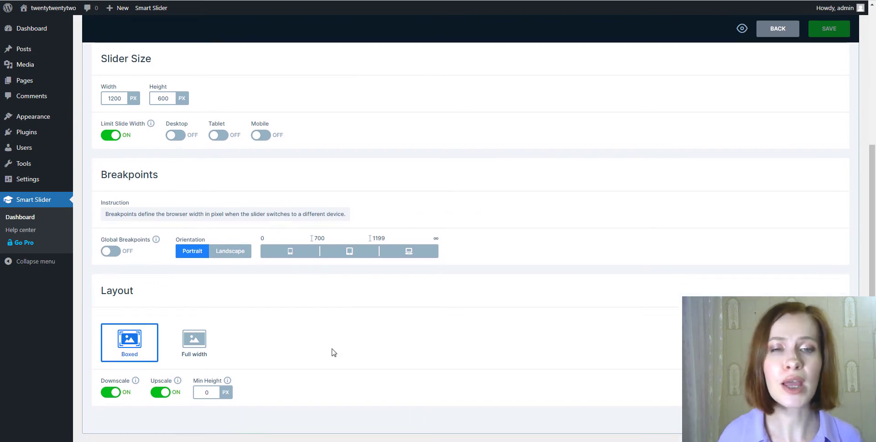
click(206, 351)
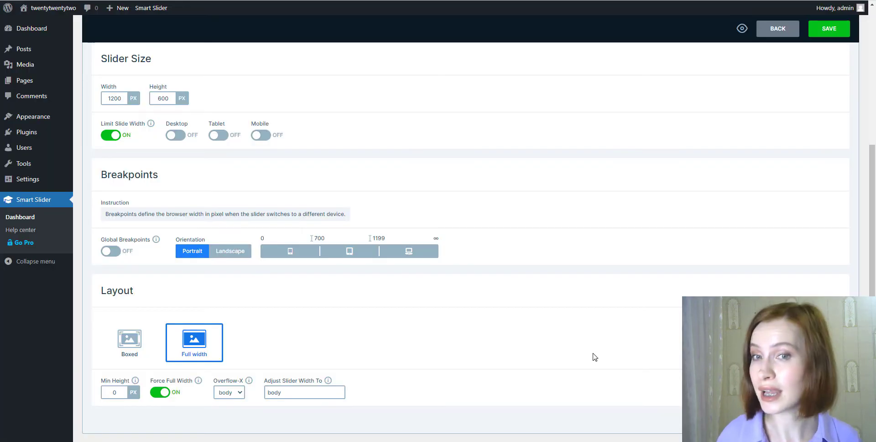
- Examine the Free Layer Slider's control settings for arrows, bullets, text bar, thumbnails and shadow
scroll(594, 351, up, 8)
click(196, 204)
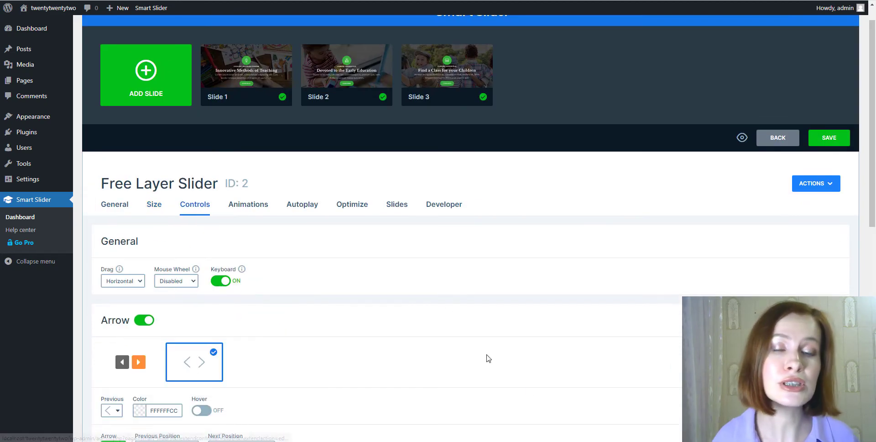
scroll(583, 405, down, 2)
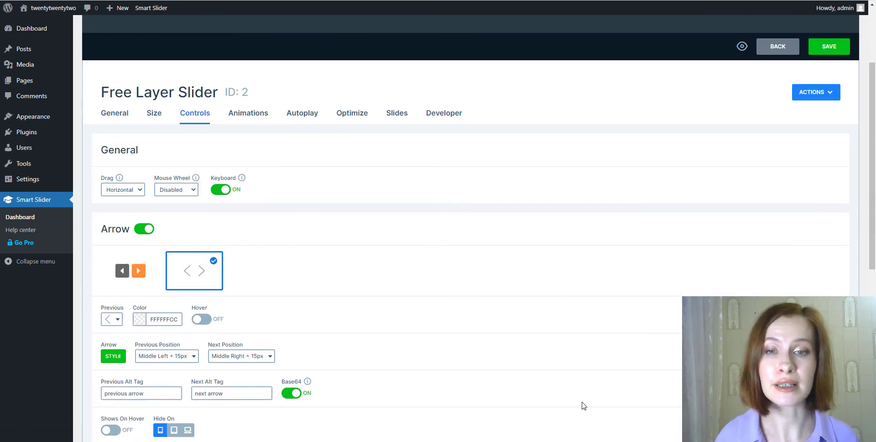
scroll(583, 406, down, 5)
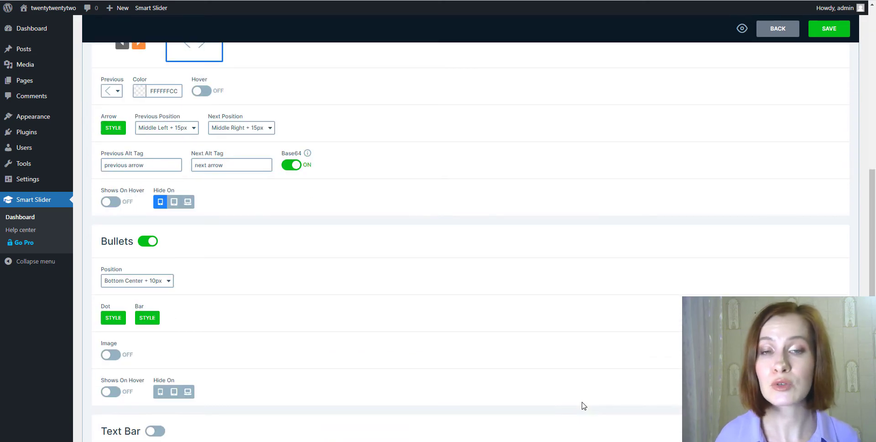
scroll(583, 405, down, 3)
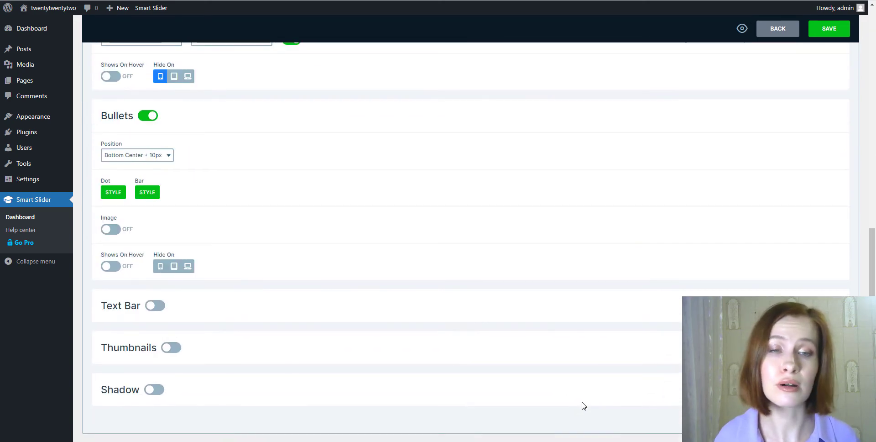
scroll(584, 405, up, 1)
scroll(470, 228, up, 7)
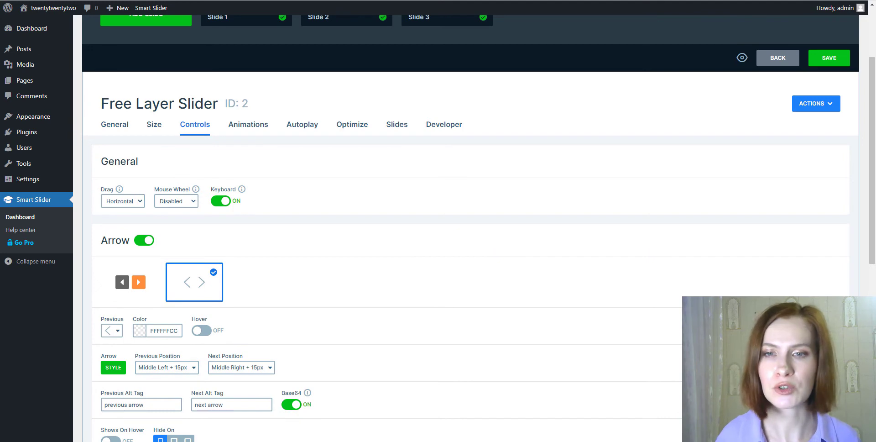
- Check the available actions for Slide 1 of the Free Layer Slider and open the slide for editing
scroll(470, 228, up, 3)
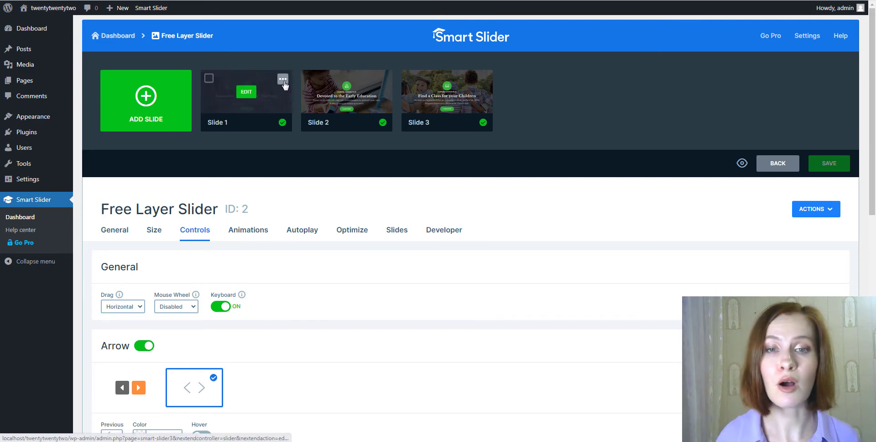
click(283, 79)
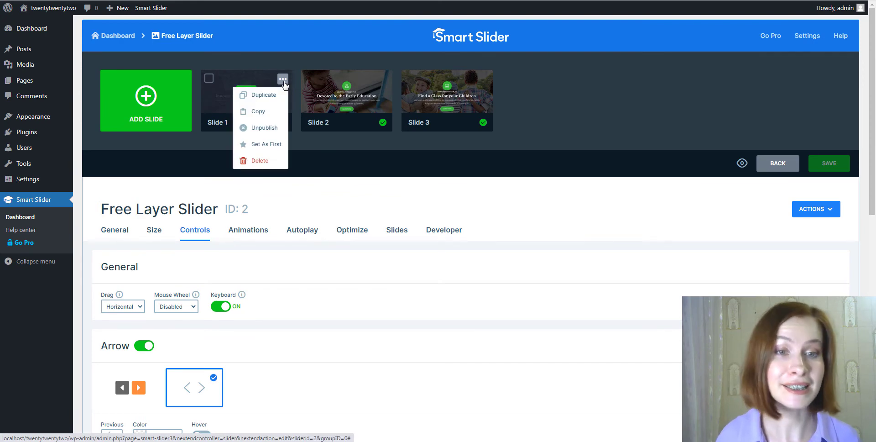
click(283, 80)
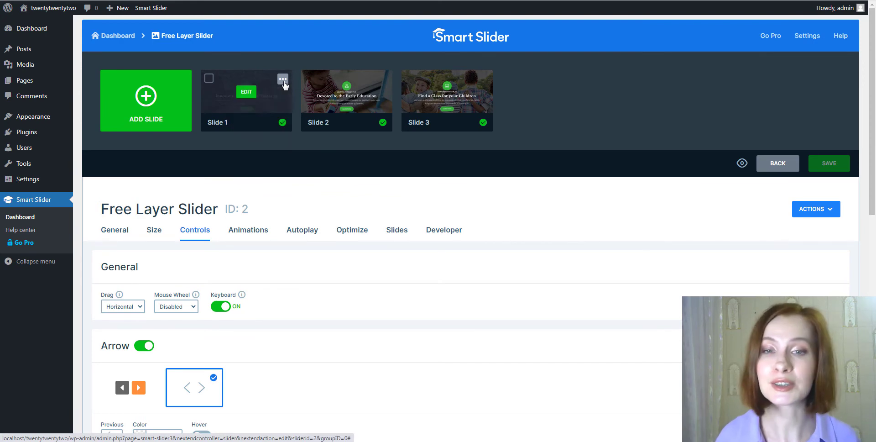
click(246, 92)
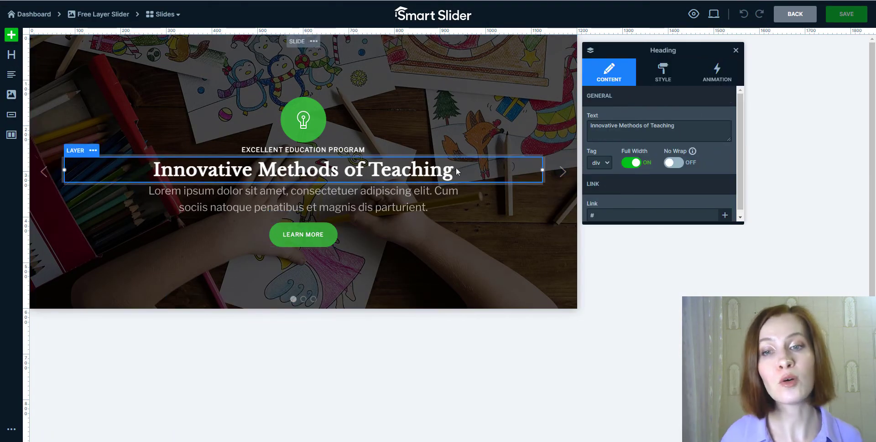
- Review the layer types that can be added to Slide 1 and save the slide
click(11, 34)
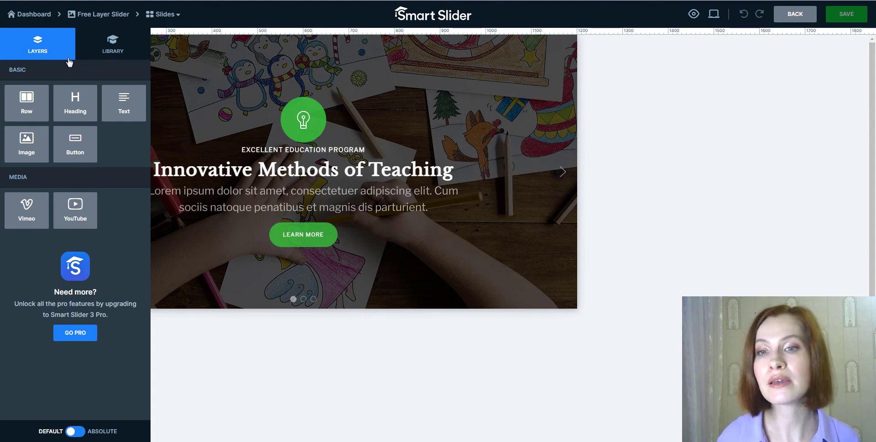
click(634, 135)
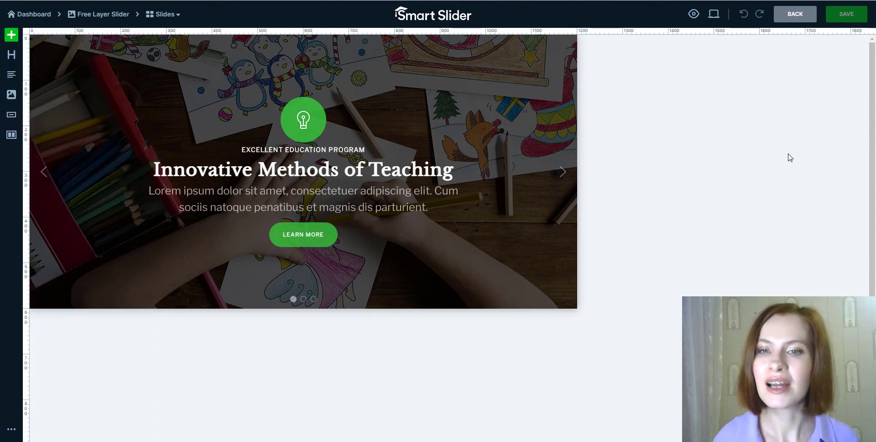
click(845, 18)
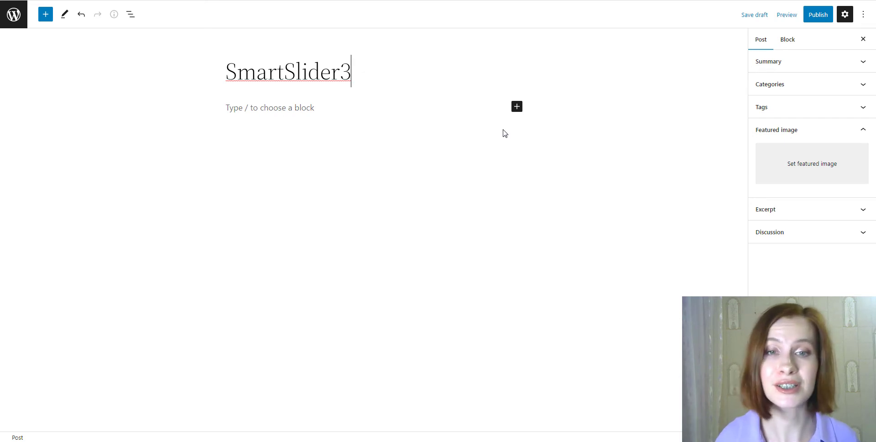
- Add a Smart Slider 3 block to the SmartSlider3 post and insert the Free Layer Slider into it
click(517, 107)
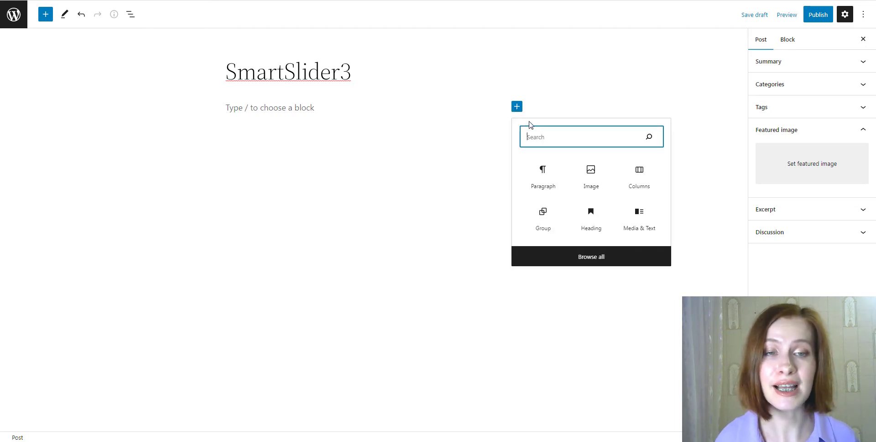
text(sma)
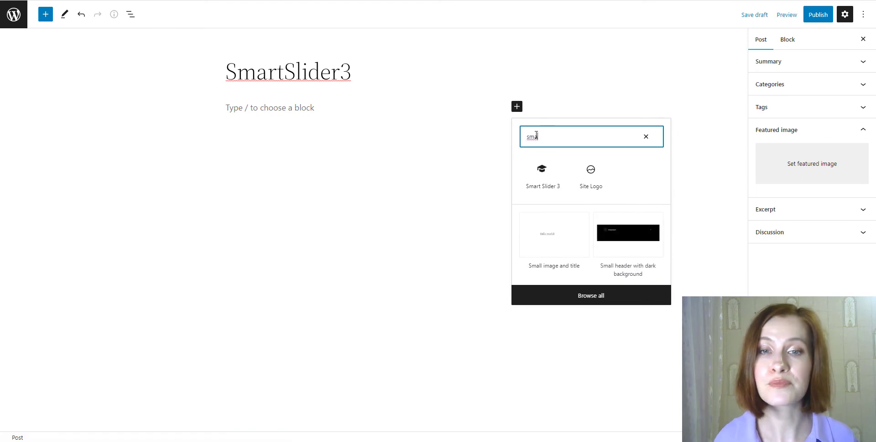
click(552, 192)
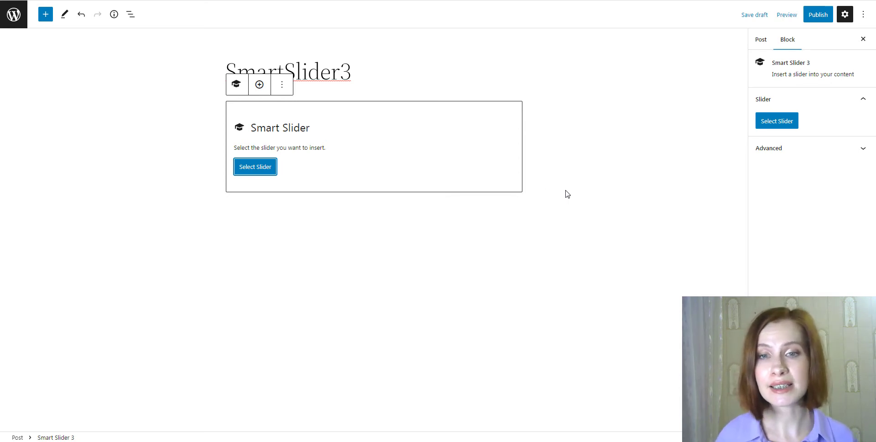
click(774, 131)
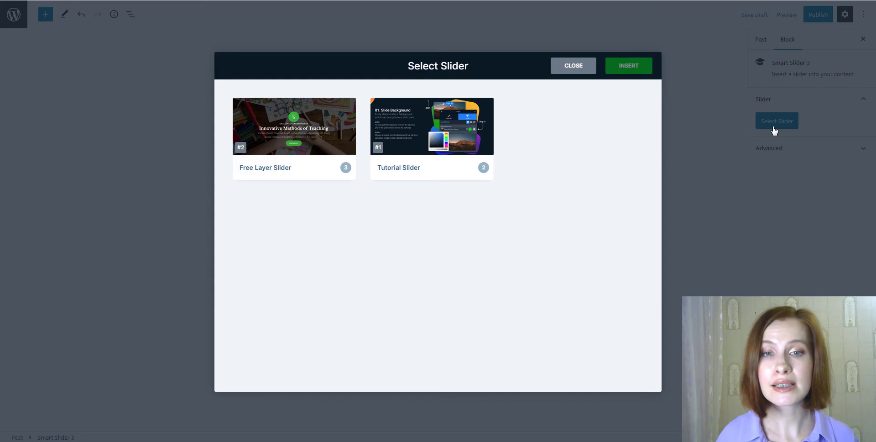
click(284, 147)
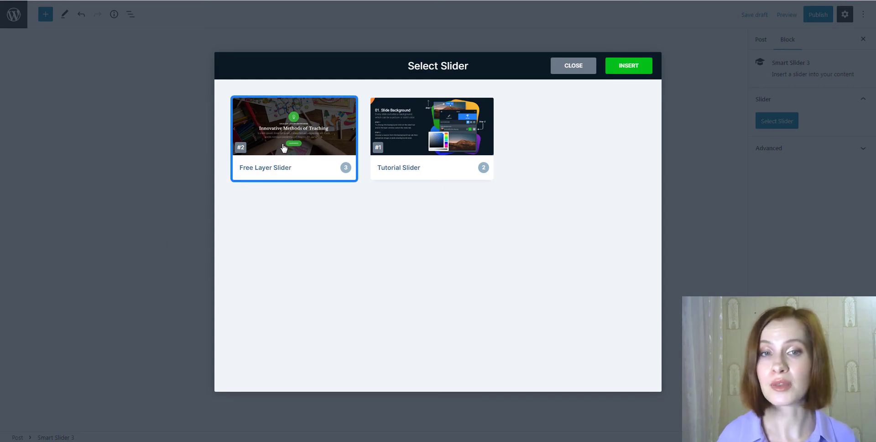
click(632, 69)
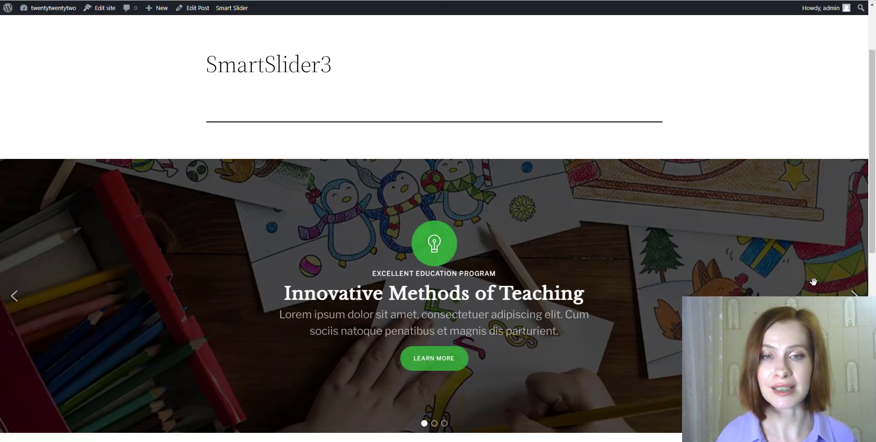
- View the Free Layer Slider on the live SmartSlider3 post and go through its slides
scroll(742, 130, down, 1)
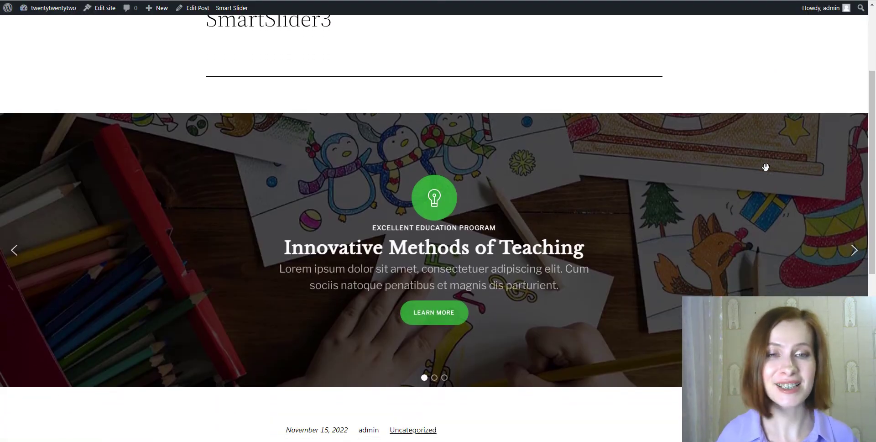
click(855, 250)
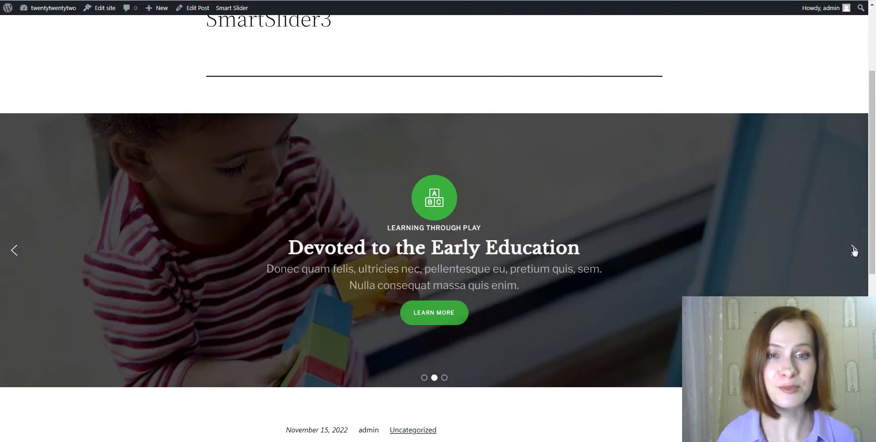
click(854, 250)
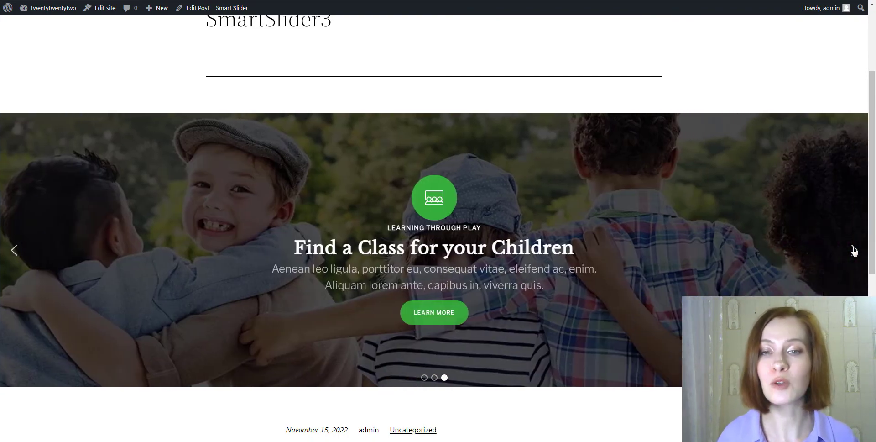
click(855, 251)
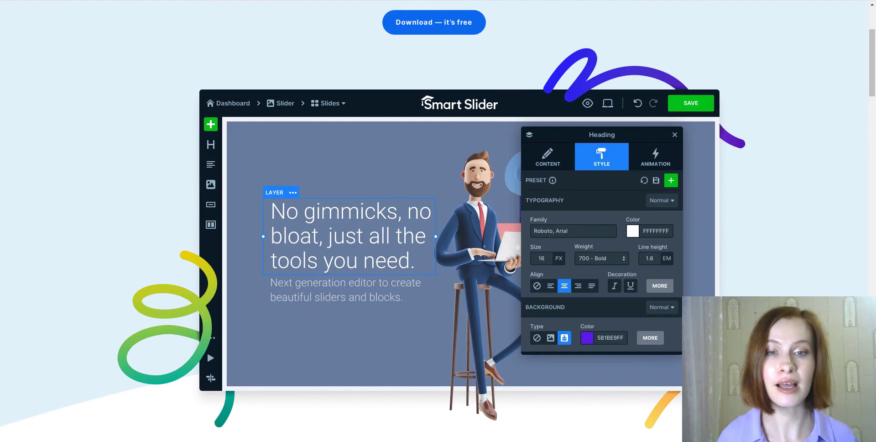
- Examine the Smart Slider website and browse the slider designs in its template gallery
drag(873, 22, 874, 256)
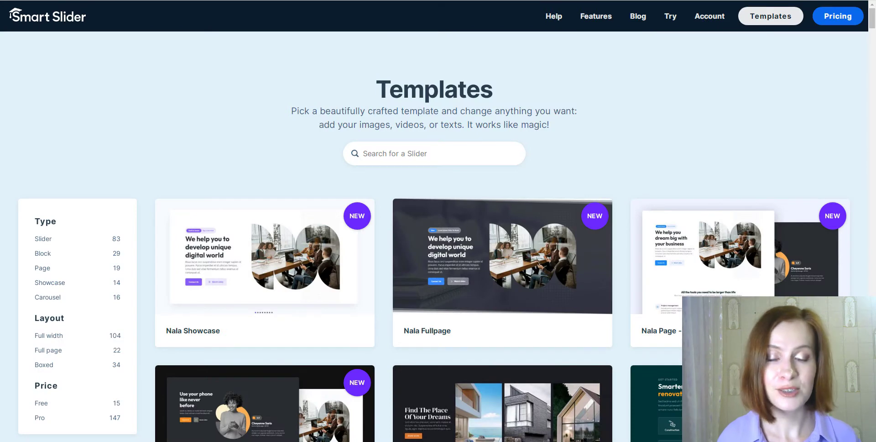
scroll(439, 228, down, 3)
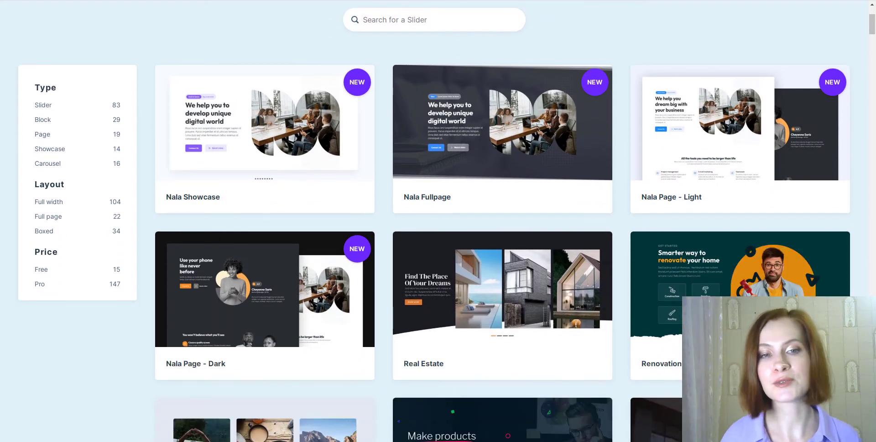
scroll(439, 228, down, 3)
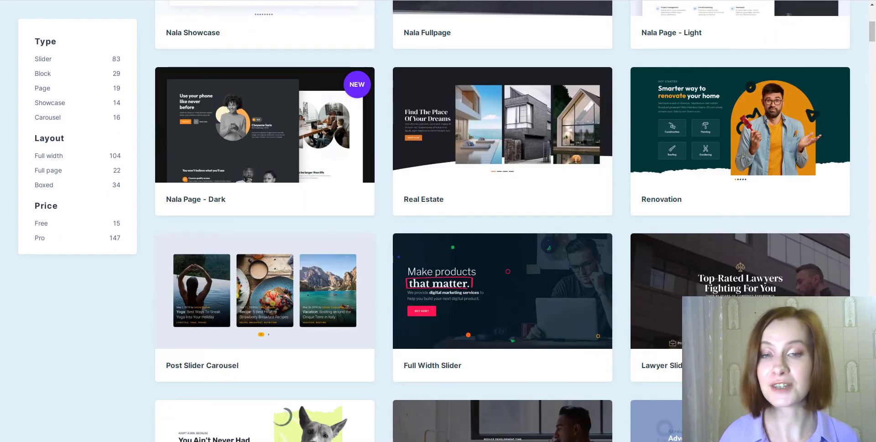
scroll(439, 228, down, 3)
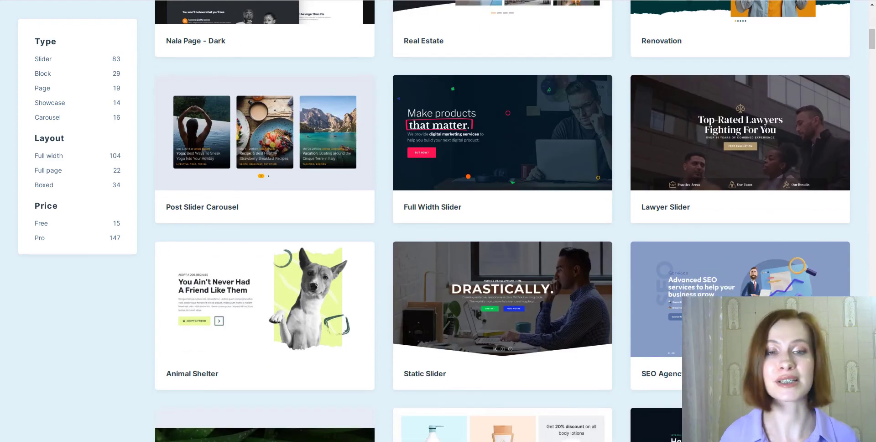
scroll(438, 228, down, 4)
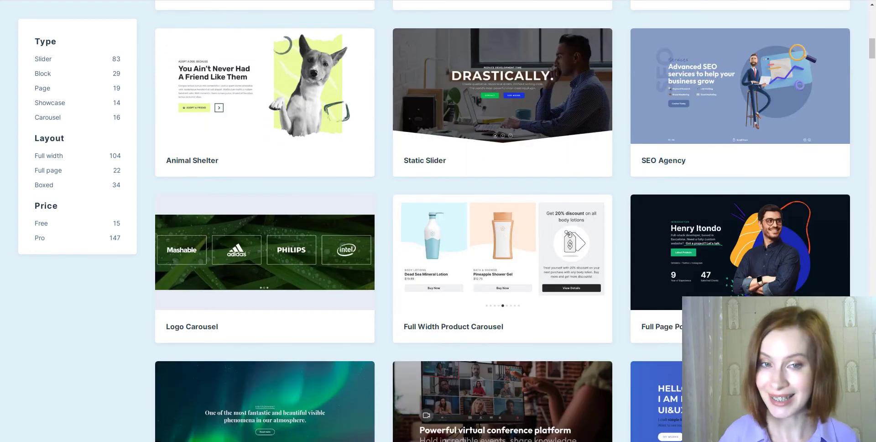
scroll(438, 228, down, 3)
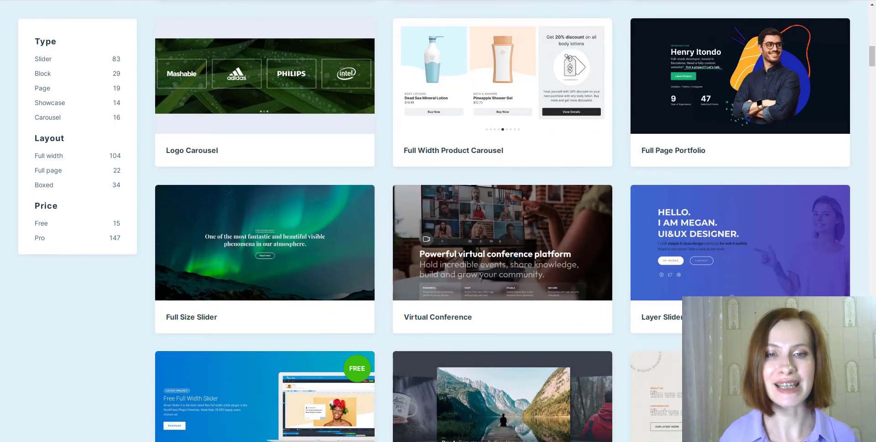
scroll(438, 228, down, 2)
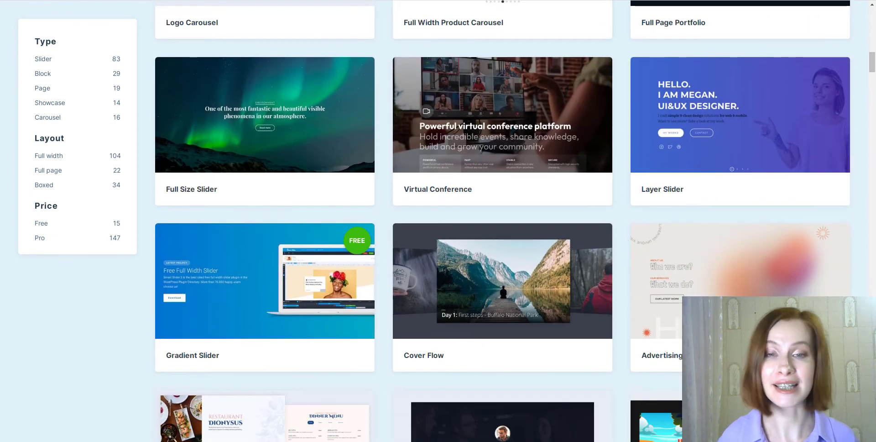
scroll(502, 228, down, 3)
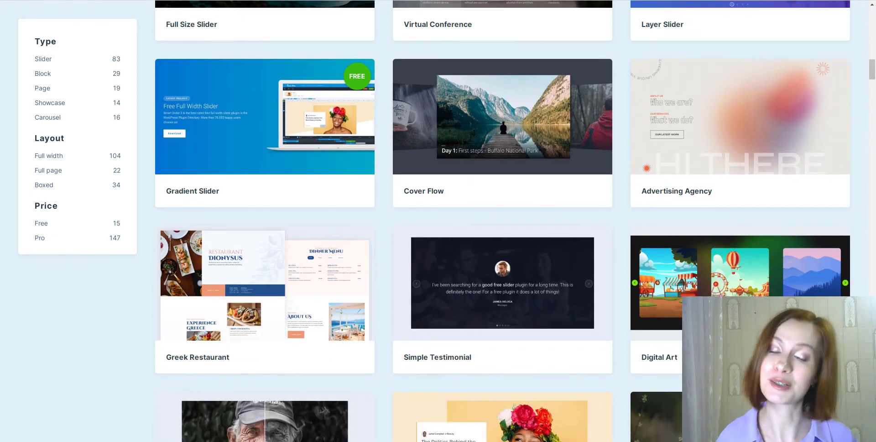
scroll(502, 229, down, 4)
scroll(502, 228, down, 4)
scroll(503, 228, down, 5)
scroll(502, 219, down, 6)
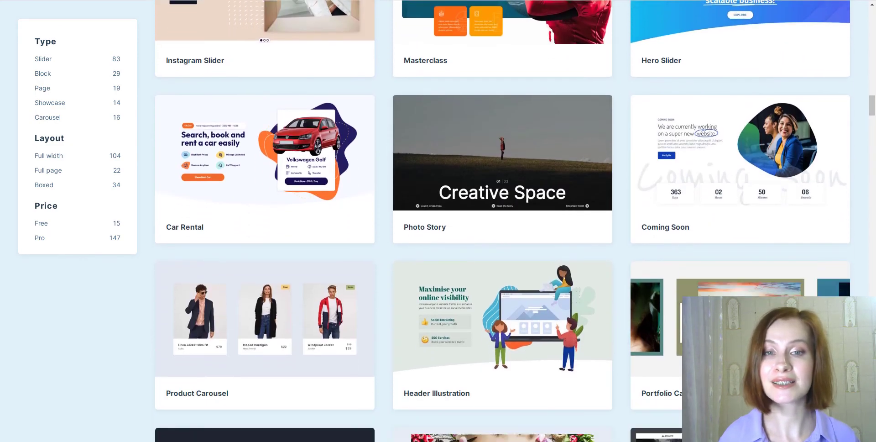
scroll(502, 219, down, 3)
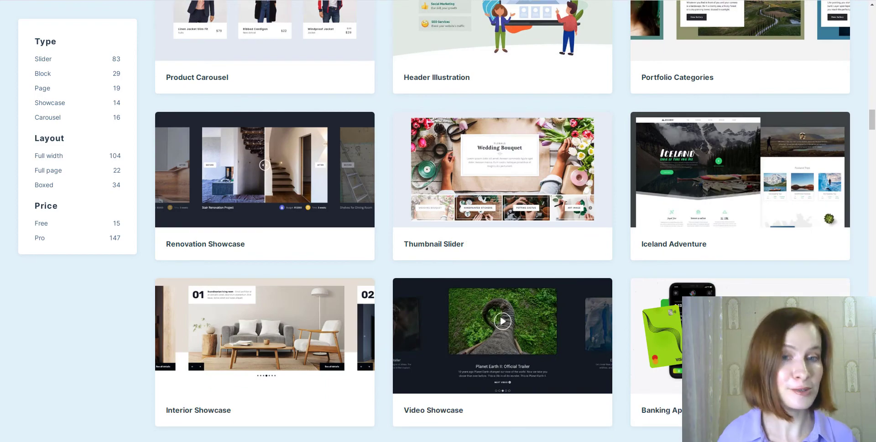
scroll(502, 219, down, 4)
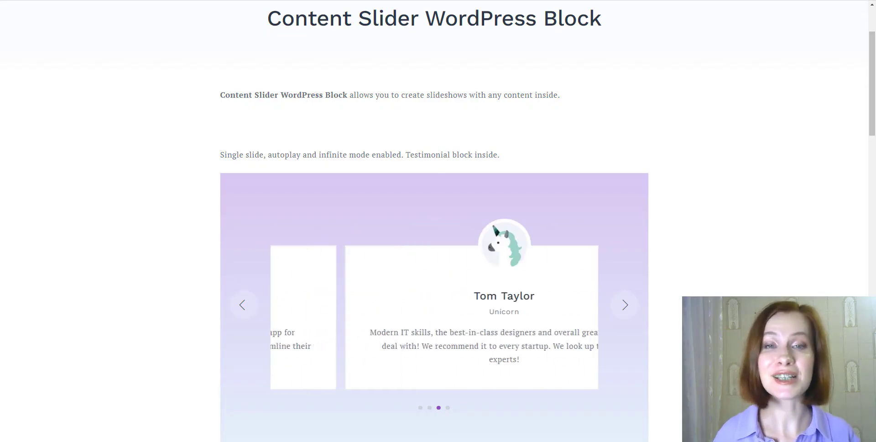
- Examine the slider examples on Getwid's Content Slider and Media & Text Slider block demo pages
scroll(438, 219, down, 10)
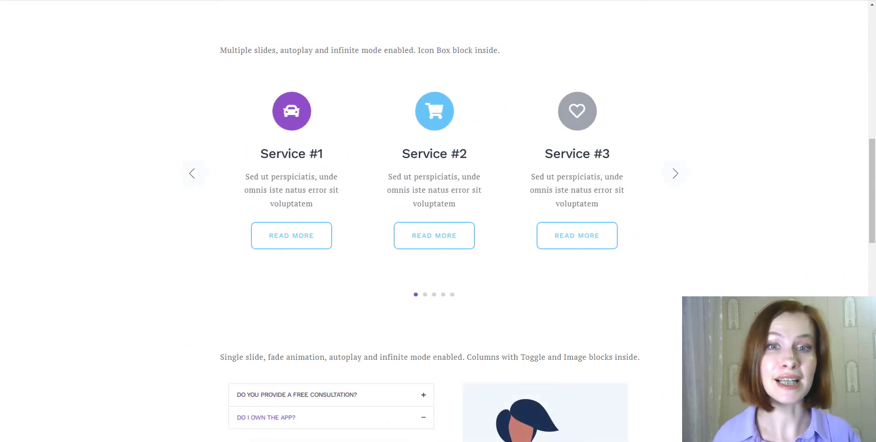
scroll(438, 219, down, 6)
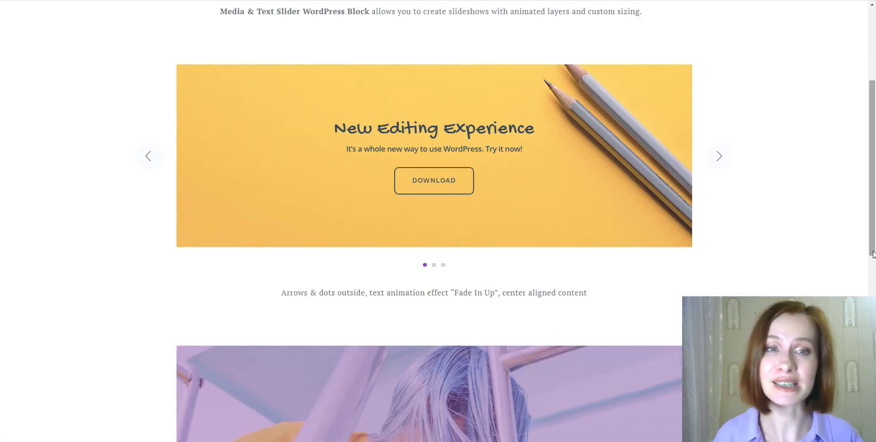
scroll(434, 219, down, 5)
scroll(433, 219, down, 2)
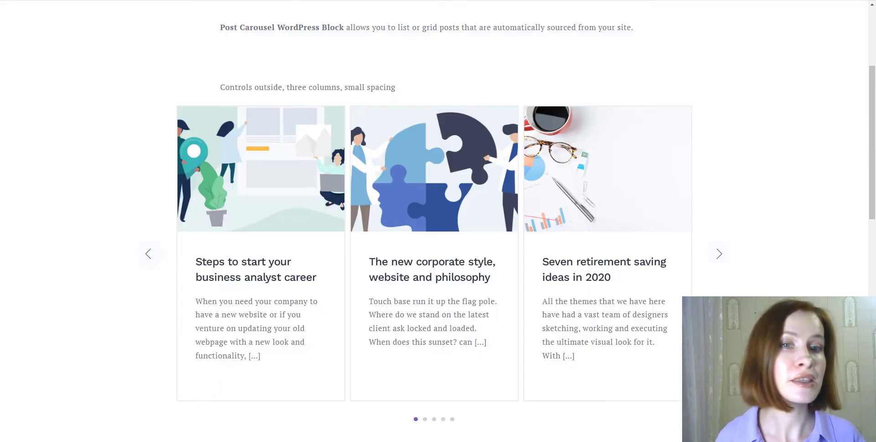
- Go through the posts in the three-column example on the Post Carousel block demo page
click(719, 254)
click(719, 253)
click(719, 254)
click(720, 254)
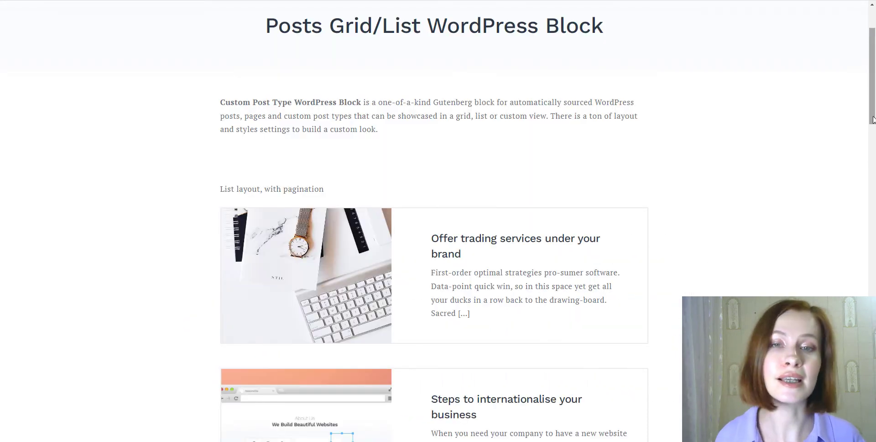
- Examine the paginated list and two-column grid examples on the Posts Grid/List block demo page
drag(873, 120, 873, 192)
click(407, 369)
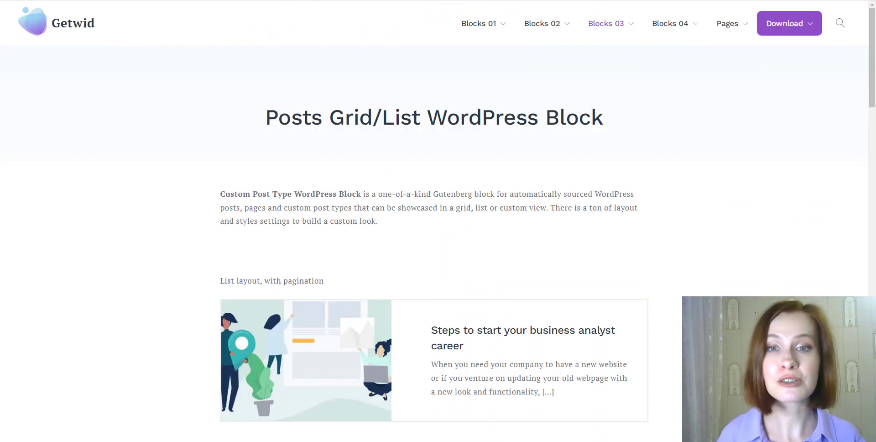
scroll(434, 221, down, 15)
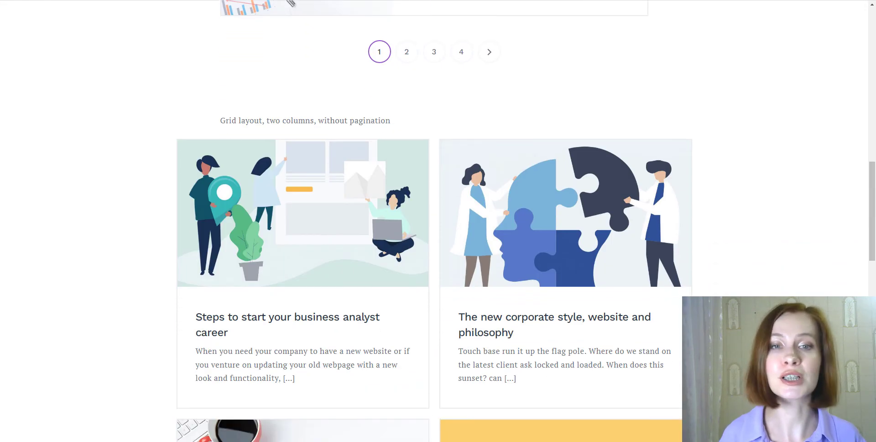
scroll(434, 221, down, 2)
scroll(507, 391, down, 4)
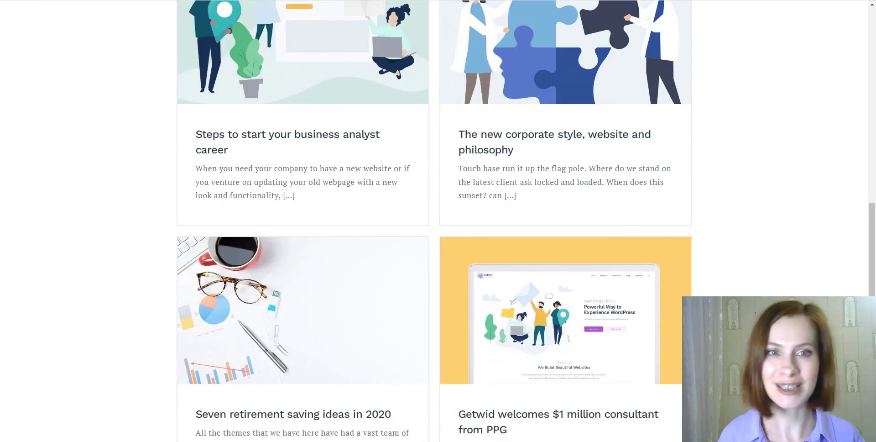
- Examine the testimonial, icon box, toggle-and-image and banner slider examples on the Content Slider block demo page
scroll(507, 391, down, 6)
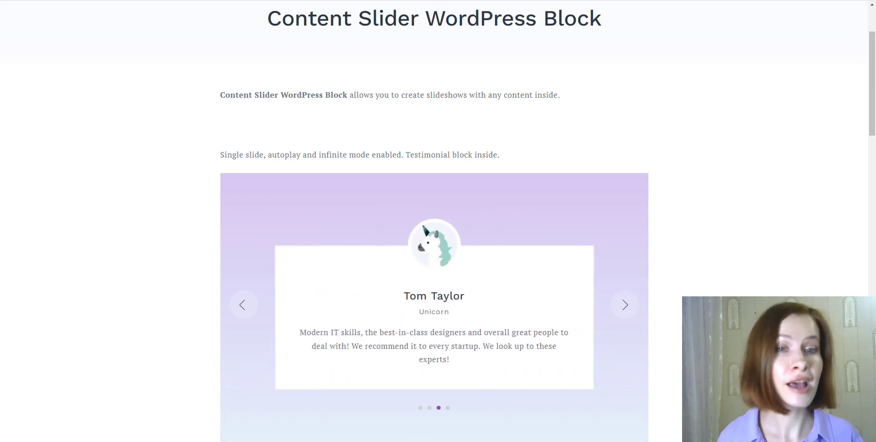
scroll(434, 221, down, 7)
scroll(434, 221, down, 3)
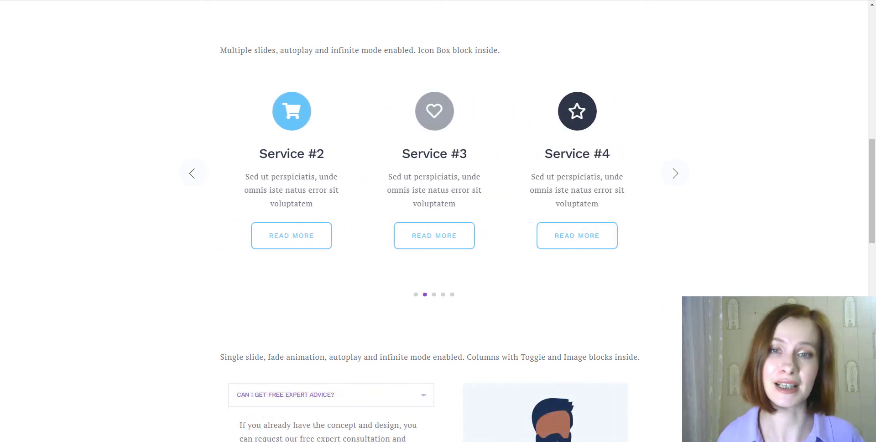
scroll(434, 221, down, 6)
scroll(434, 221, down, 1)
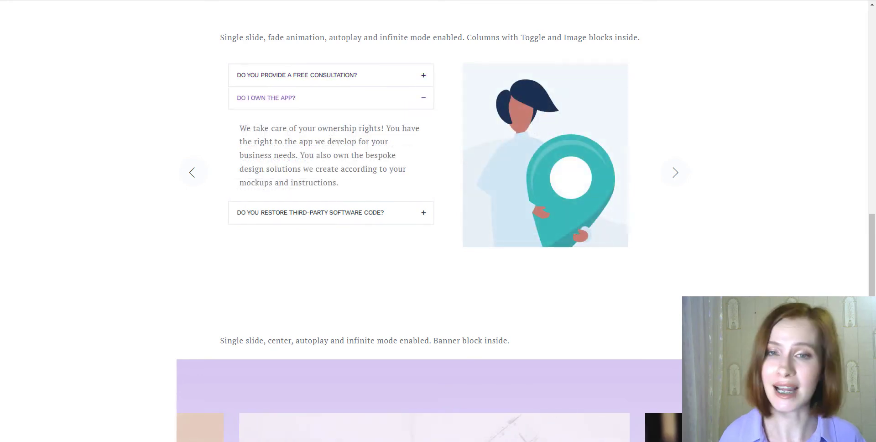
scroll(434, 221, down, 5)
scroll(434, 221, down, 1)
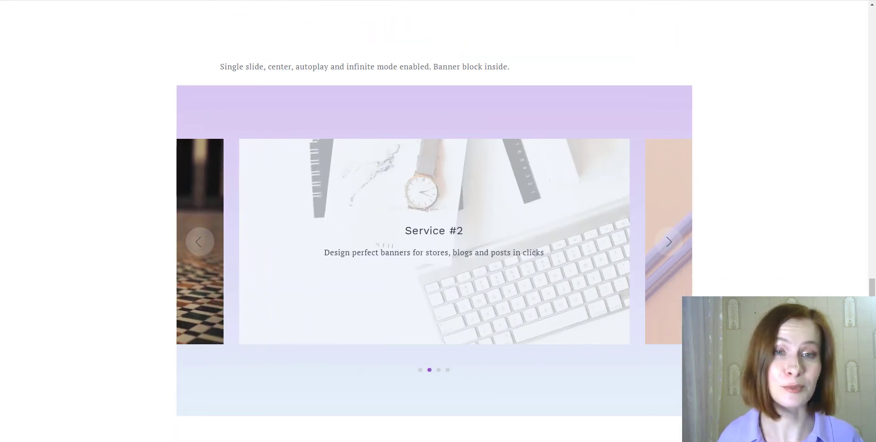
scroll(438, 219, down, 1)
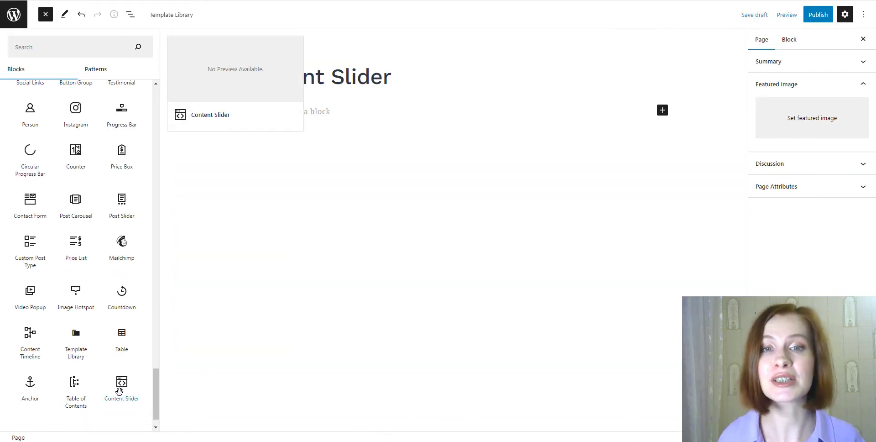
- Insert a Content Slider block on the page and add a Columns block with two equal columns to its first slide
click(119, 390)
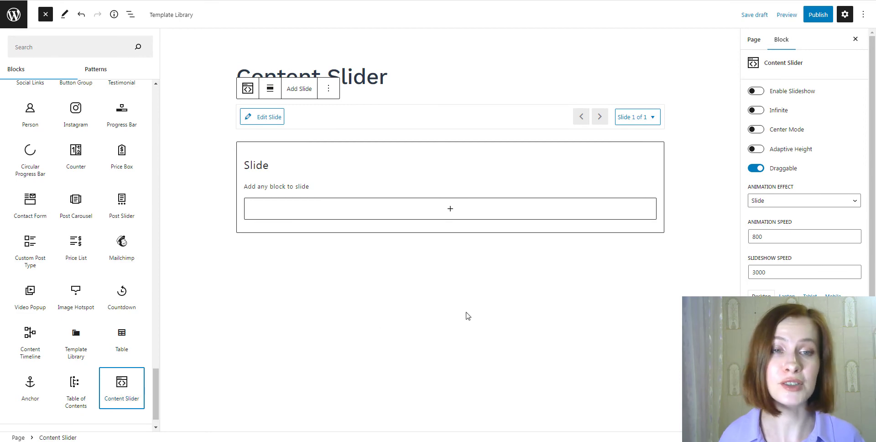
click(450, 210)
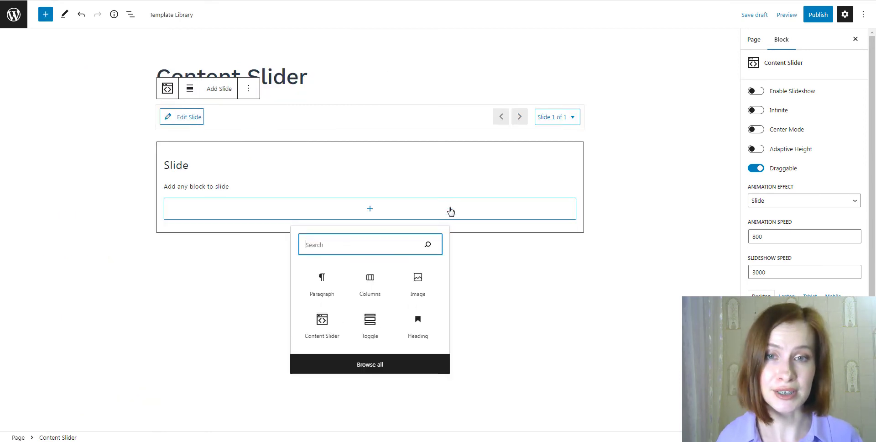
click(385, 299)
click(234, 220)
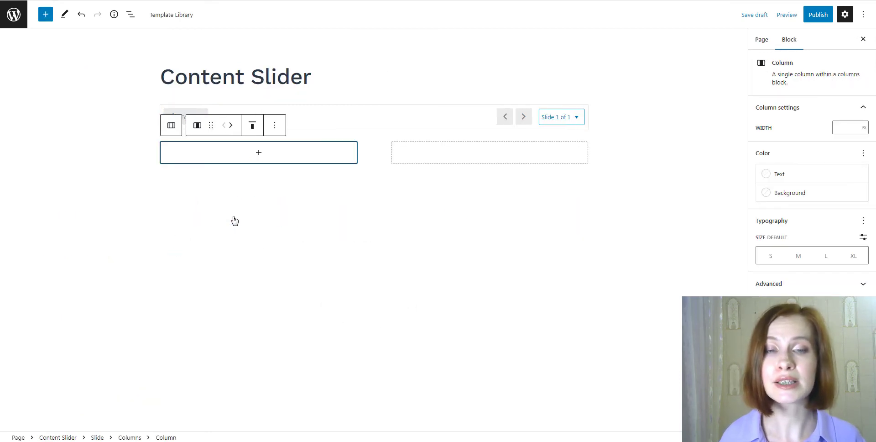
- Add a Toggle block with 3 items to the slide's first column
click(261, 154)
click(262, 278)
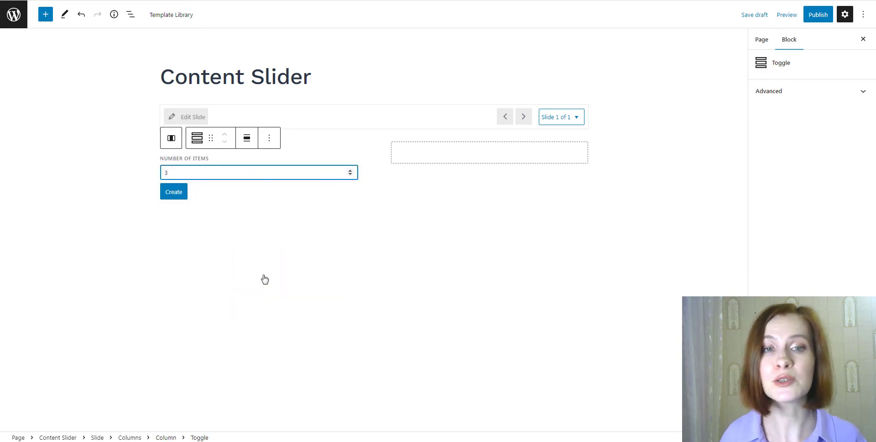
click(182, 195)
- Replace the first toggle item's heading with "How much time does the course require?"
double_click(196, 173)
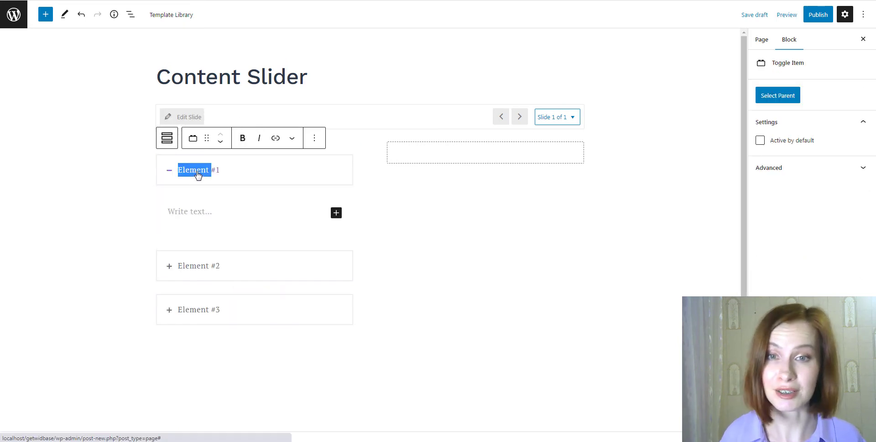
key(BackSpace)
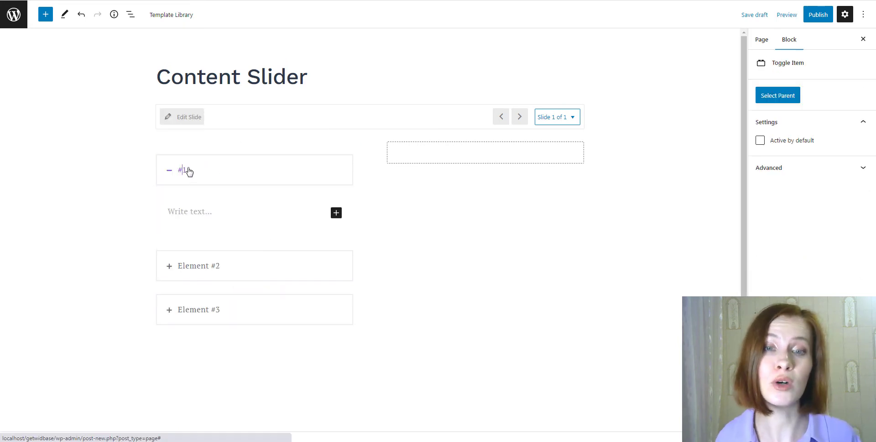
key(Delete)
key(Delete)
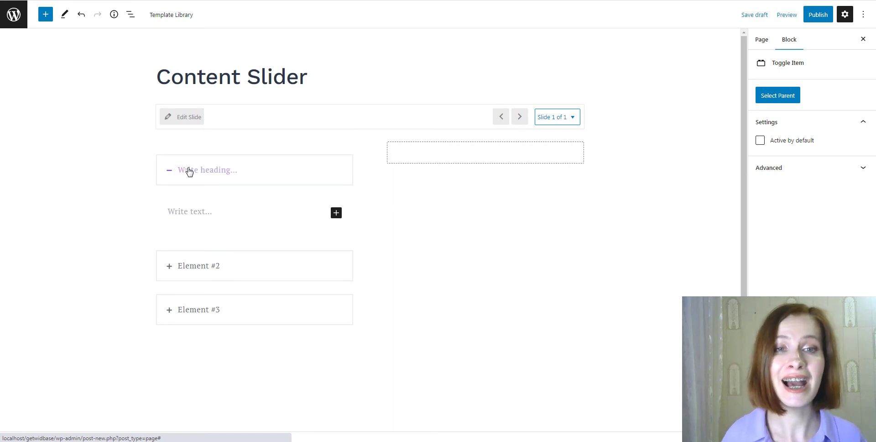
text(He)
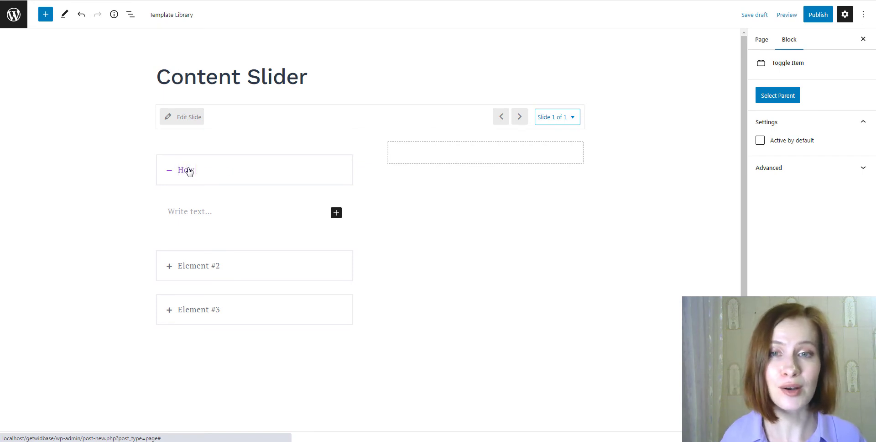
text(w much time)
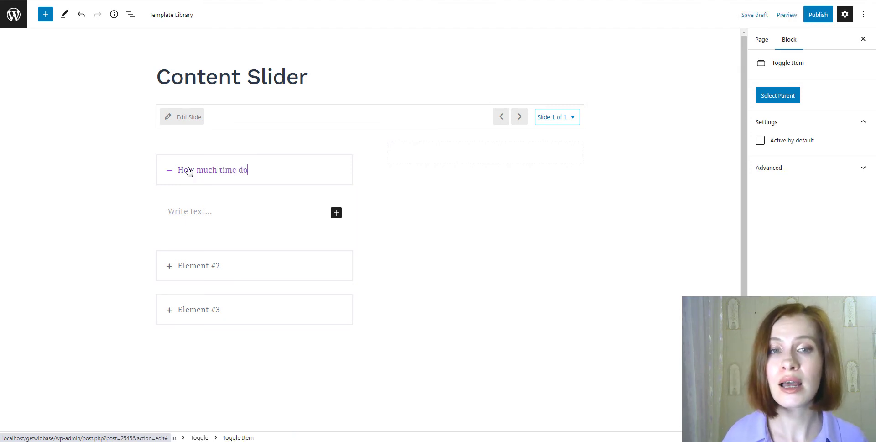
text(does the course require?)
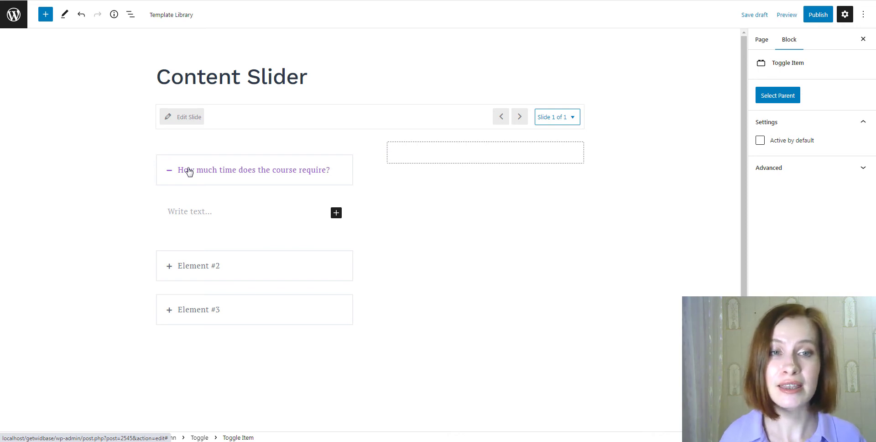
- Add an Image block to the slide's second column and fill it with laptop-g148f770fe_1920.png from the media library
click(493, 155)
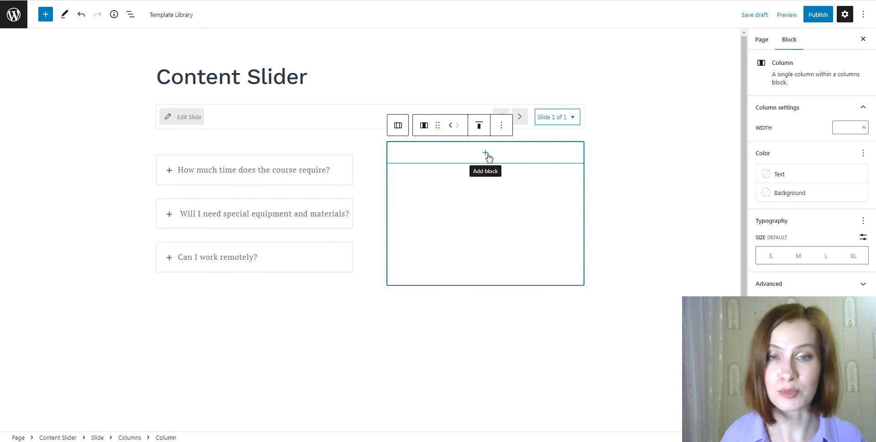
click(486, 153)
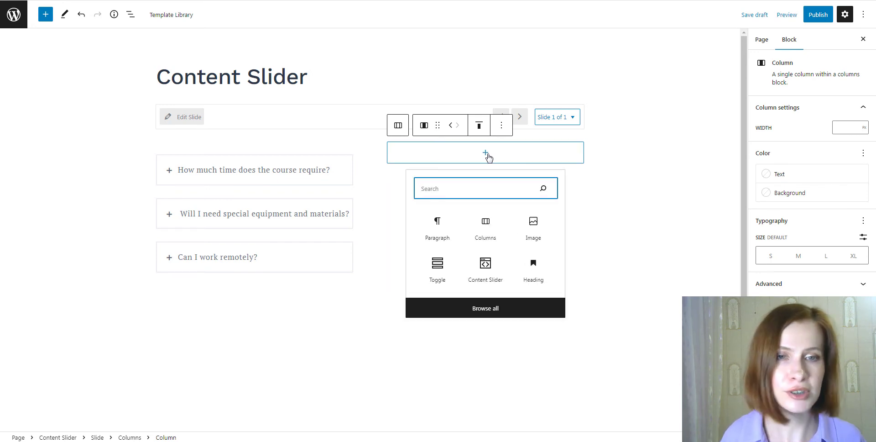
click(541, 236)
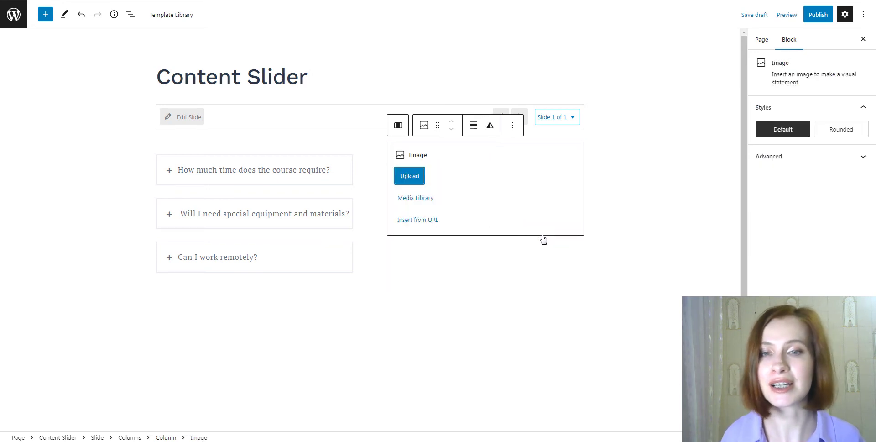
click(427, 207)
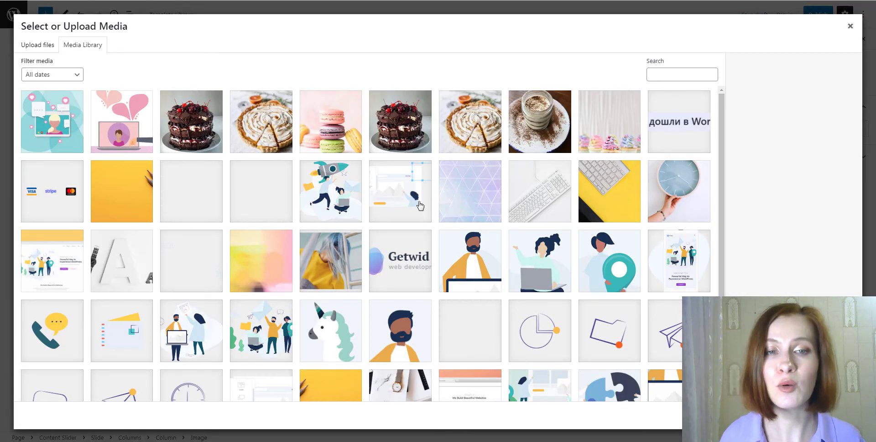
click(137, 148)
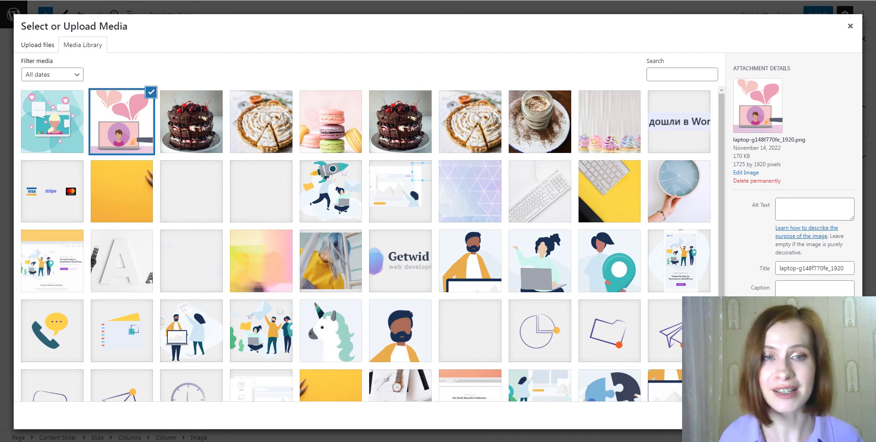
click(837, 415)
- Enable slideshow, pause on hover, infinite, center mode and adaptive height for the whole Content Slider block
click(130, 14)
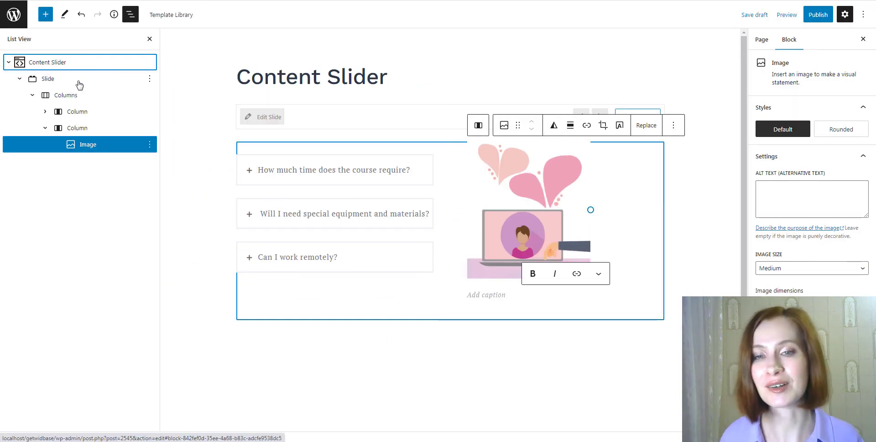
click(59, 64)
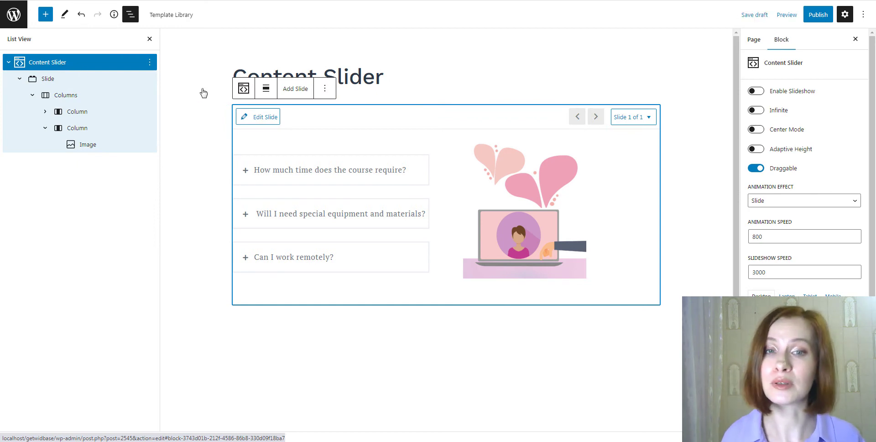
click(763, 93)
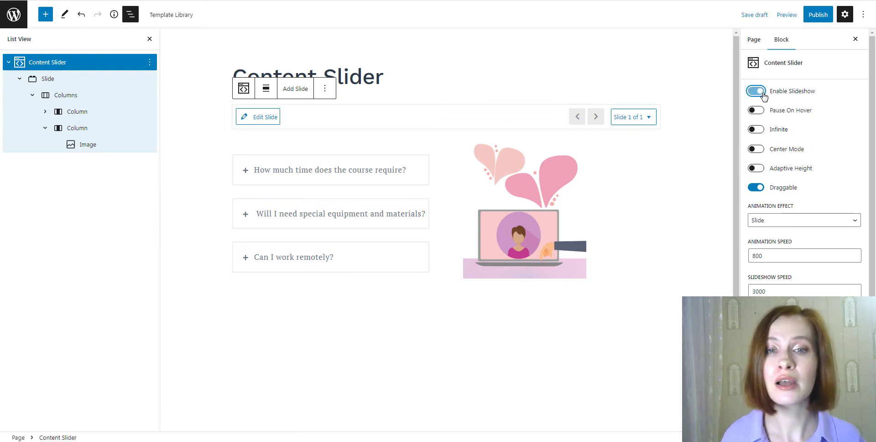
click(760, 112)
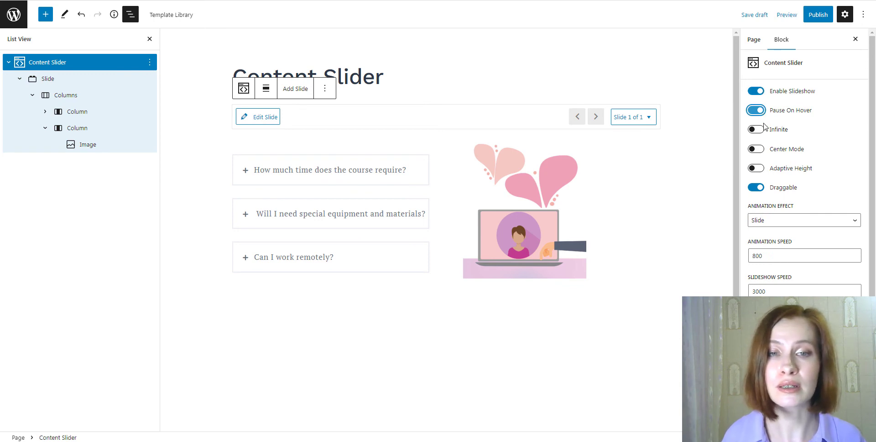
click(761, 131)
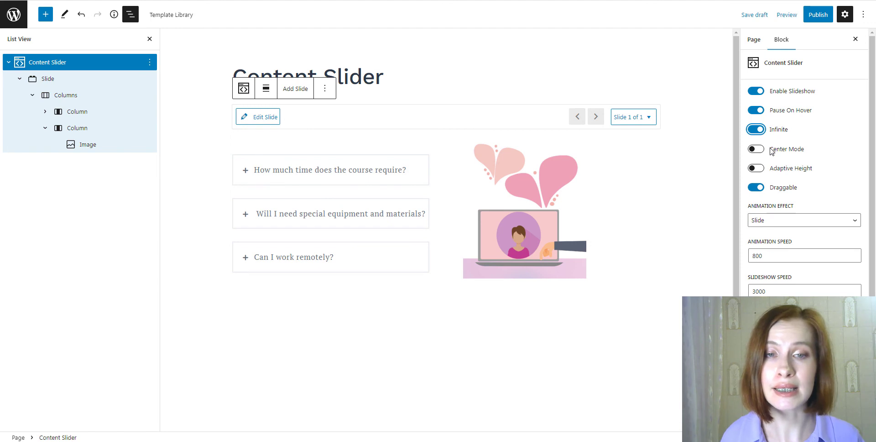
click(760, 150)
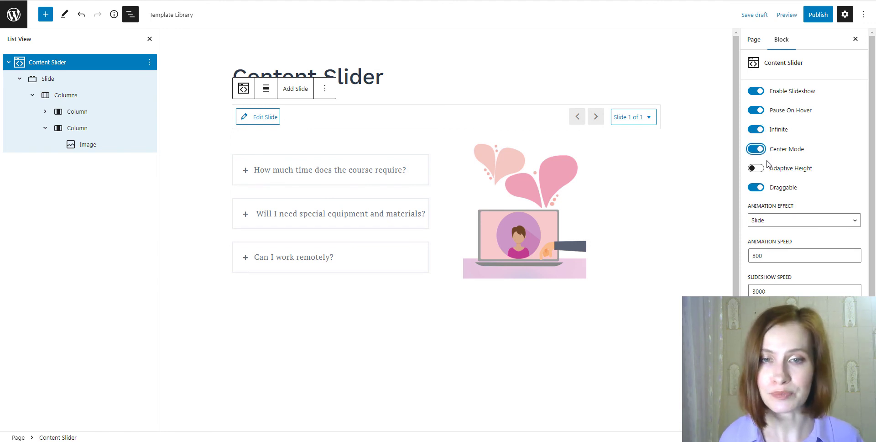
click(762, 170)
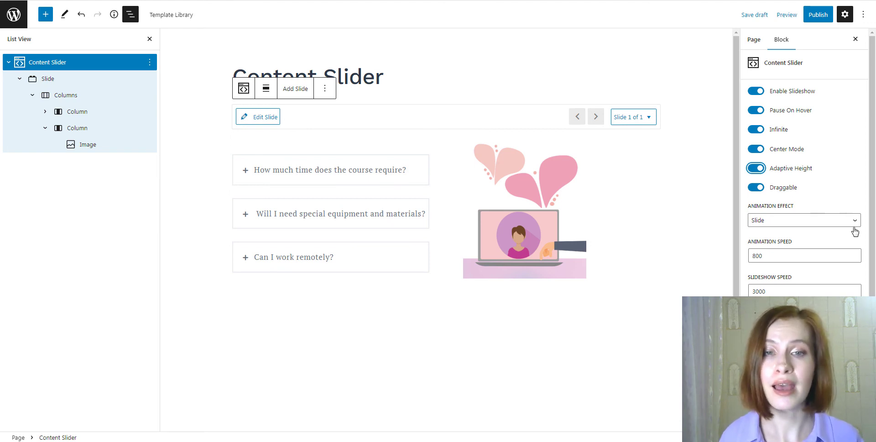
- Set the slider's animation effect to Fade, the animation speed to 810 and the slideshow speed to 4000
click(853, 220)
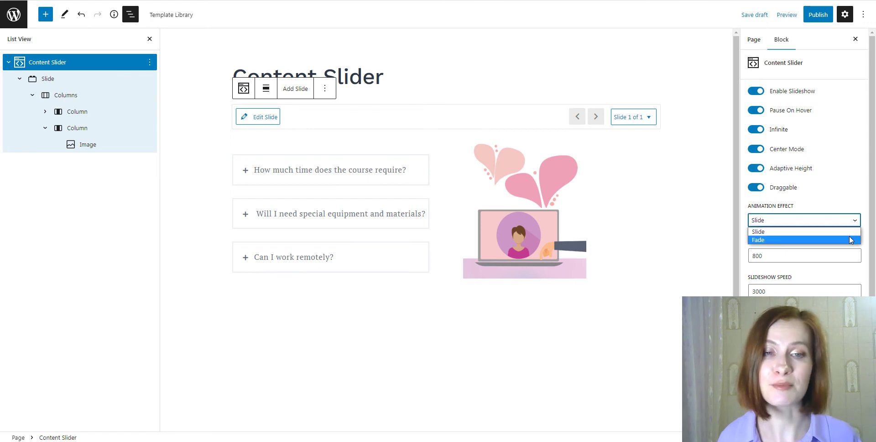
click(852, 239)
click(855, 254)
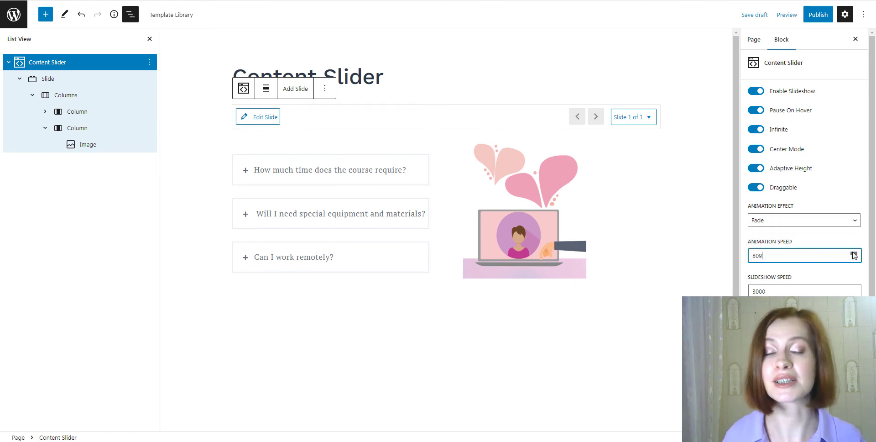
click(854, 289)
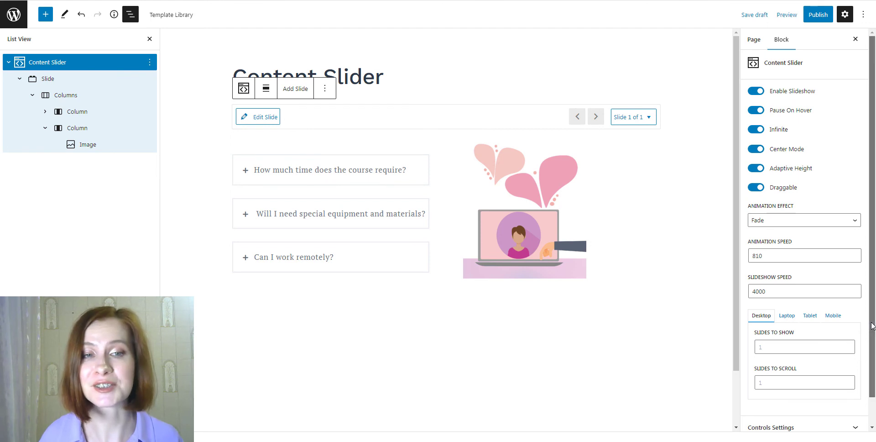
- Examine the slider's slides-to-show and slides-to-scroll options and the arrow and dot placement in its controls settings
scroll(866, 347, down, 2)
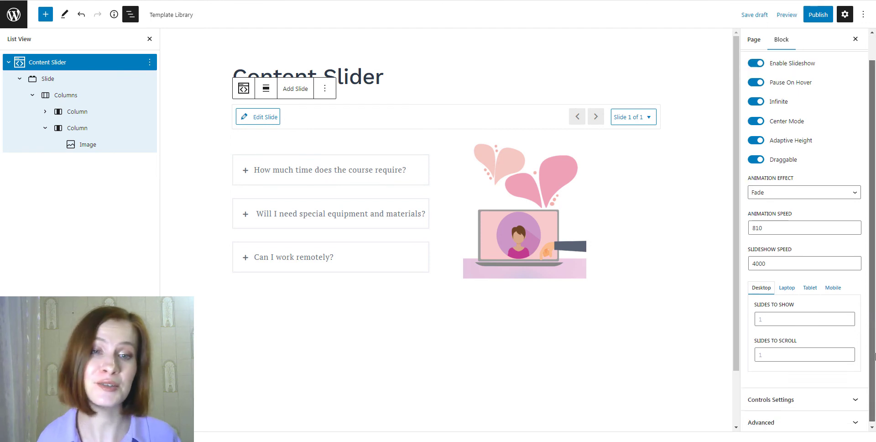
click(856, 399)
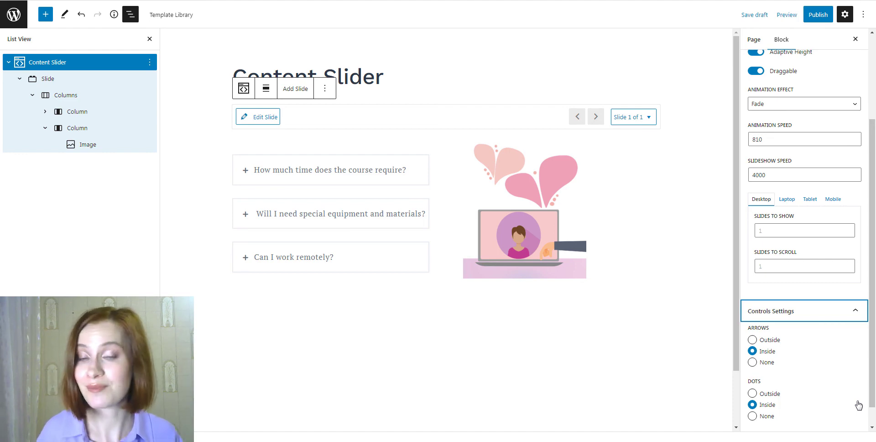
scroll(859, 404, down, 1)
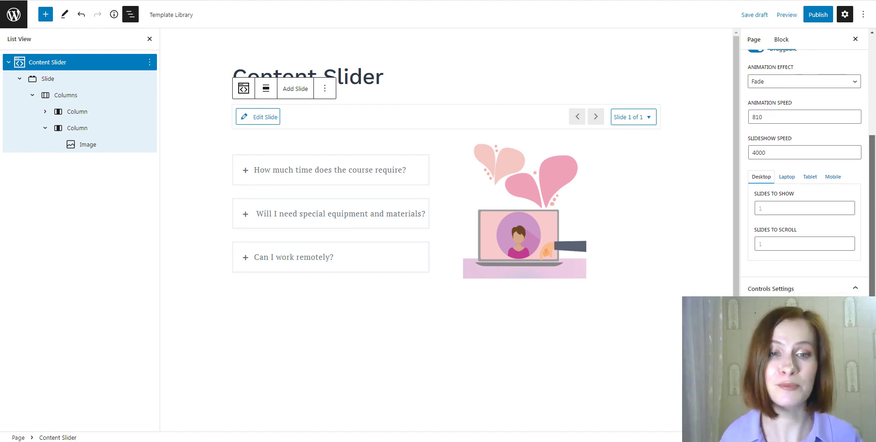
- Check the Content Slider on the page's front end by advancing to the next slide
scroll(808, 167, up, 5)
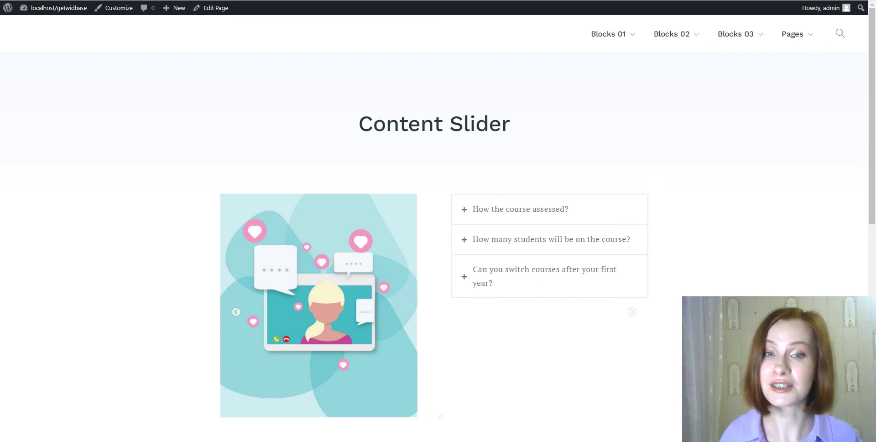
click(632, 318)
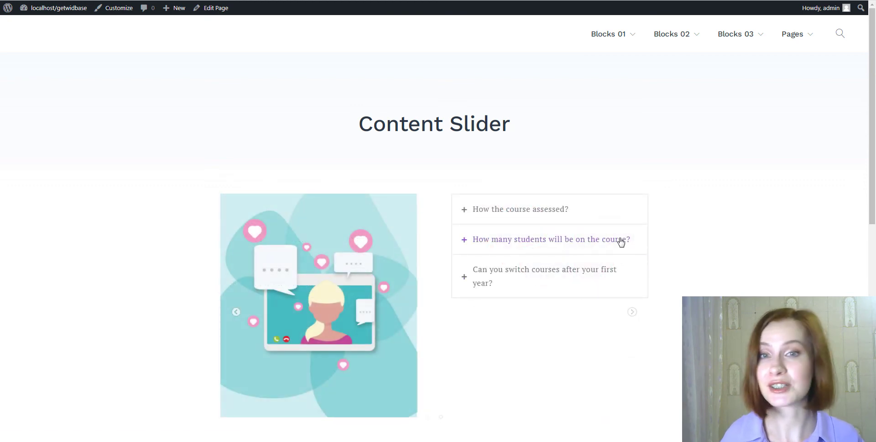
- Check the Content Slider's second and third toggle items by expanding and collapsing them, and advance to the next slide
click(622, 241)
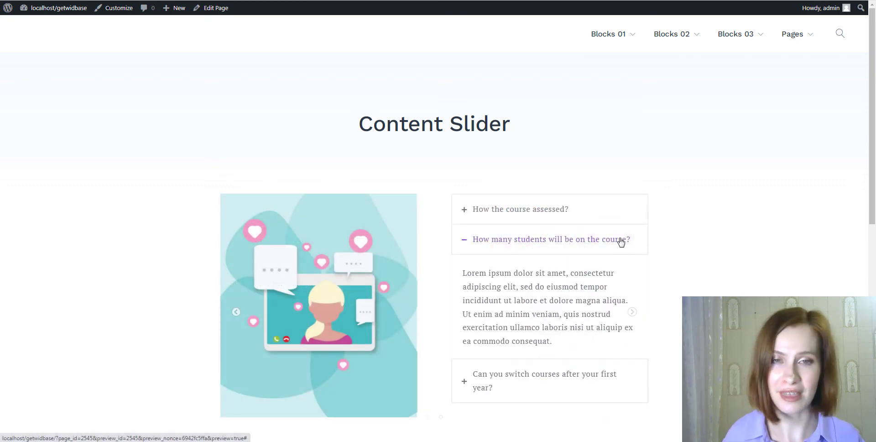
click(622, 241)
click(609, 286)
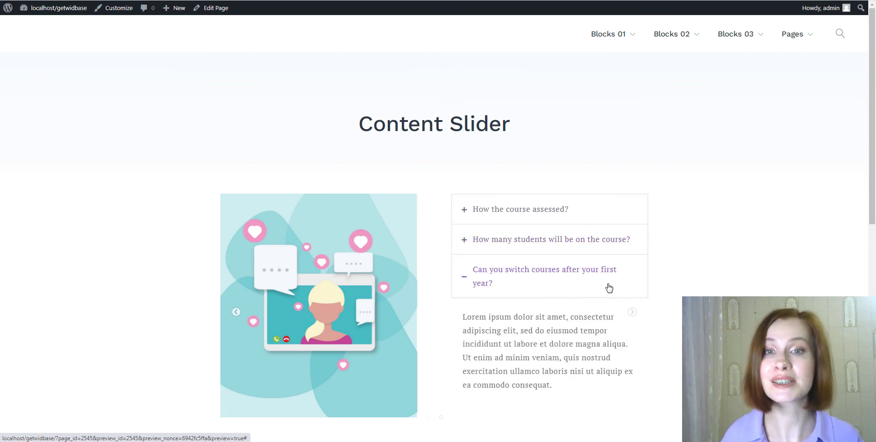
click(609, 287)
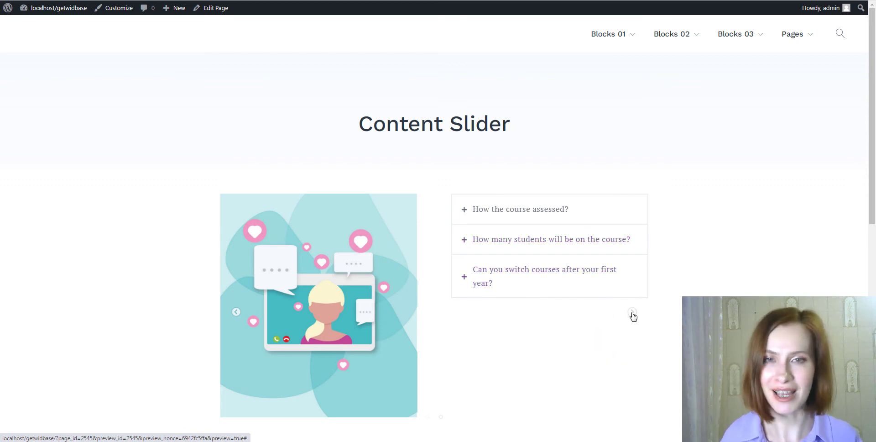
click(632, 314)
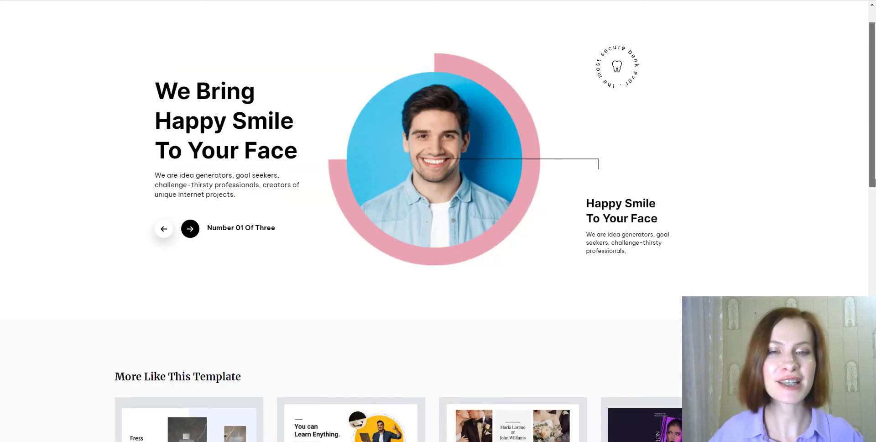
- Preview the dental "Happy Smile" slider template by going backward through its three slides
click(164, 229)
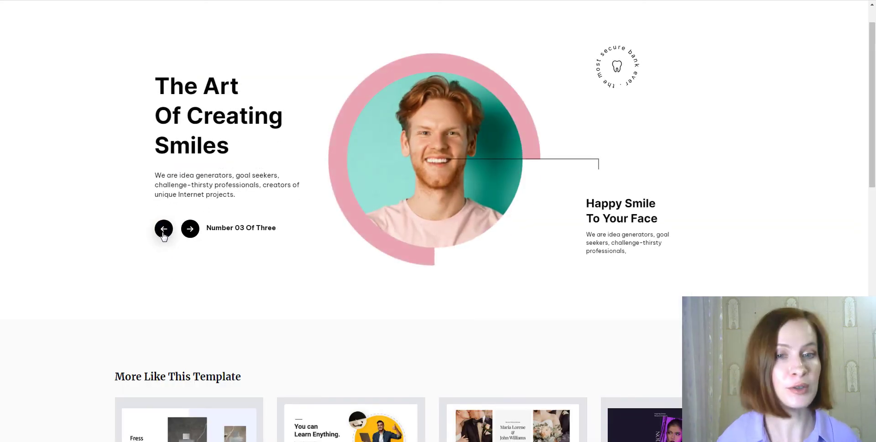
click(164, 230)
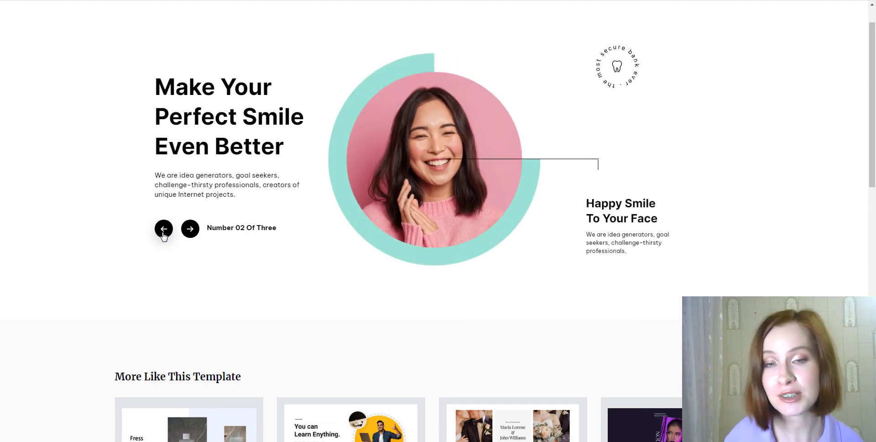
click(164, 228)
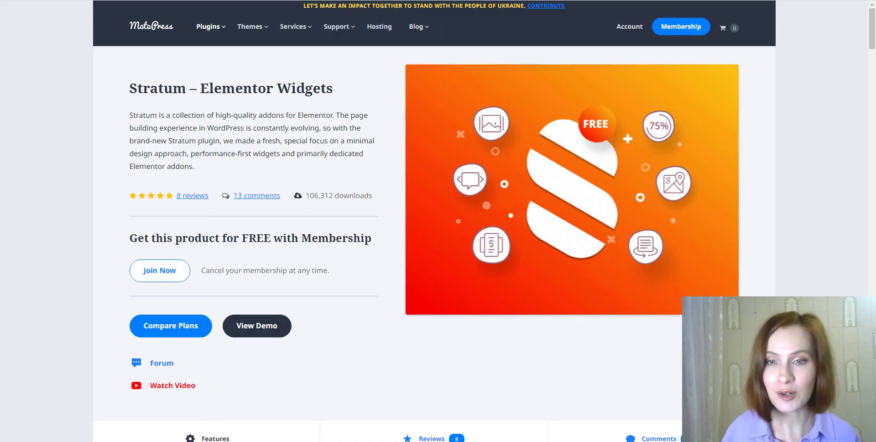
- Open the plan comparison for Stratum and look through the Getwid block list from Section to Advanced Table
click(169, 333)
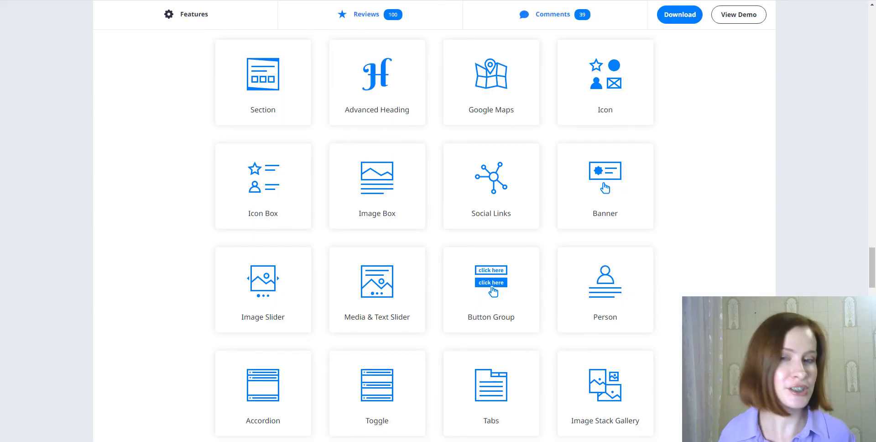
scroll(437, 237, down, 2)
scroll(437, 237, down, 5)
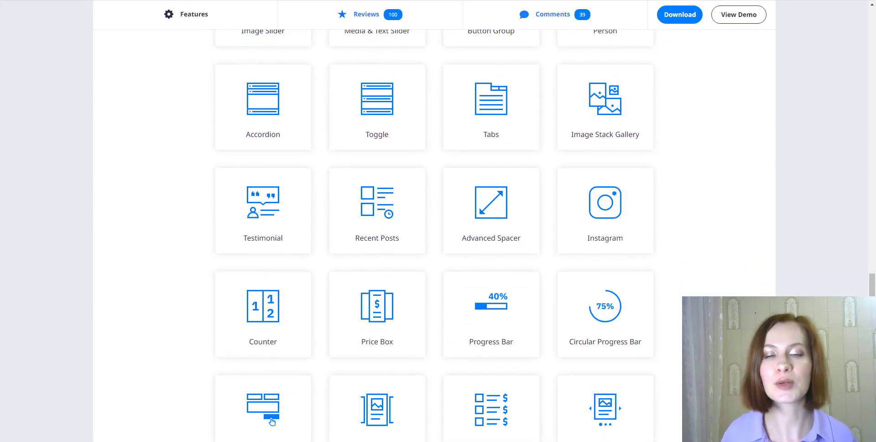
scroll(437, 237, down, 3)
scroll(437, 238, down, 3)
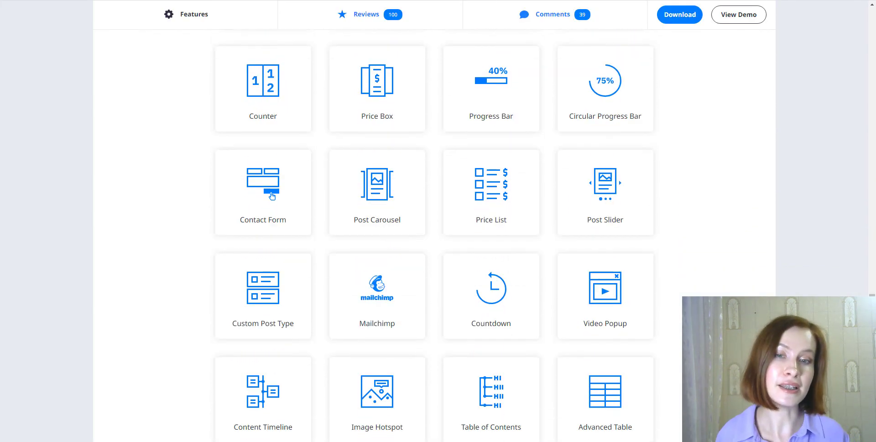
scroll(436, 237, down, 1)
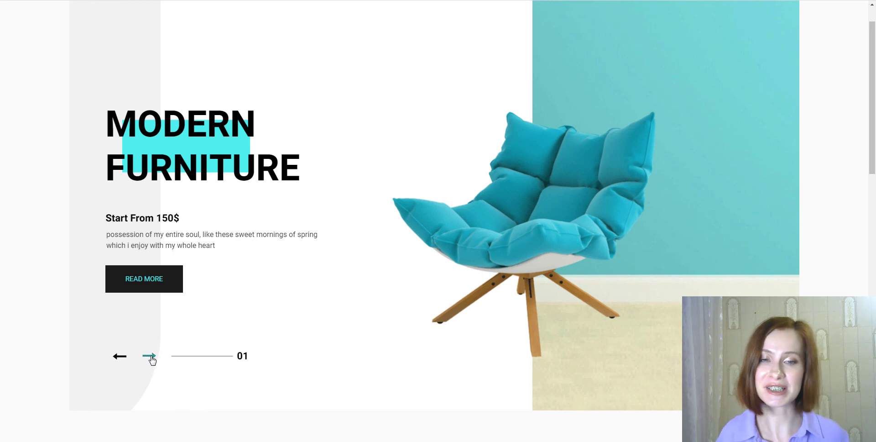
- Advance the Modern Furniture slider demo and browse the slider templates on the Templates page
click(151, 358)
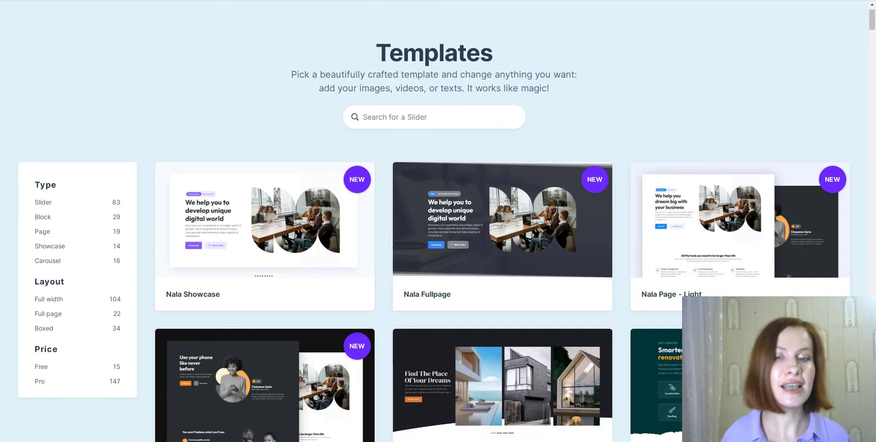
scroll(438, 221, down, 9)
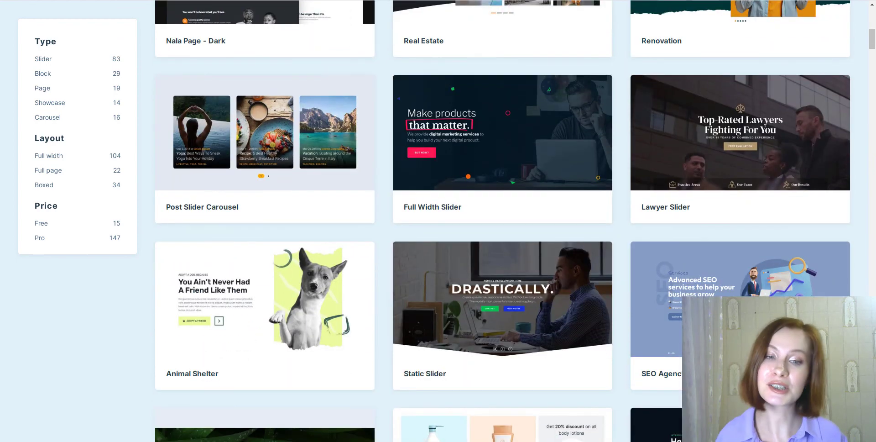
scroll(439, 220, down, 15)
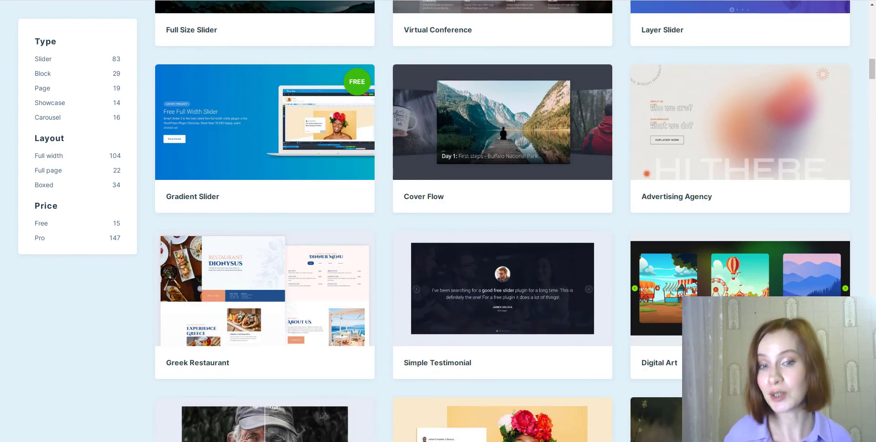
scroll(438, 221, down, 5)
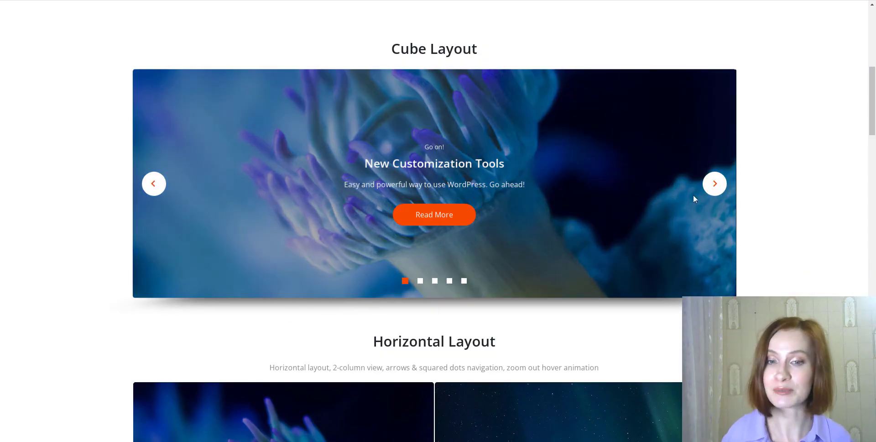
- Preview the Cube Layout slider demo by advancing through three slides, and view the Horizontal Layout demo below it
click(715, 186)
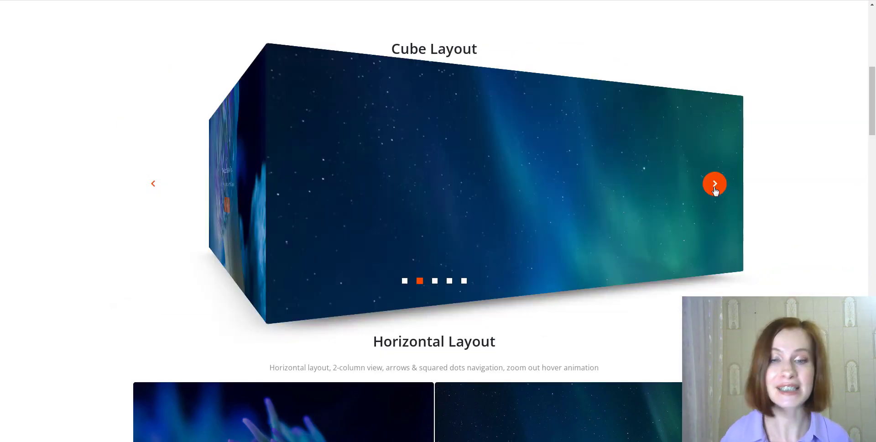
click(716, 188)
click(715, 188)
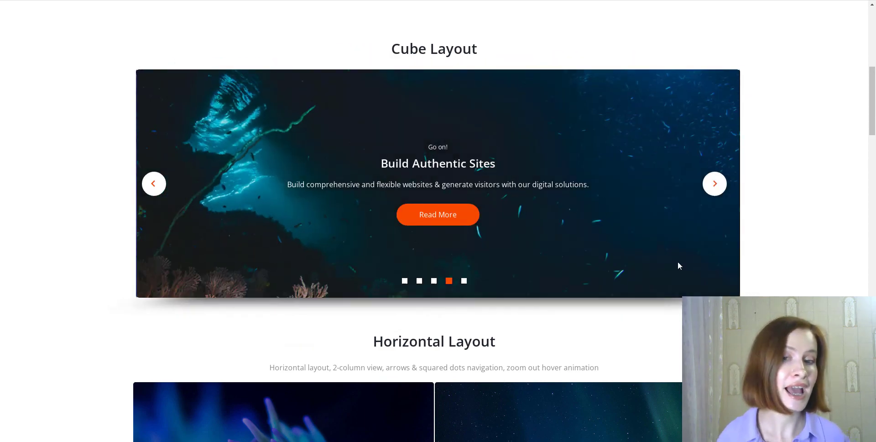
scroll(437, 221, down, 5)
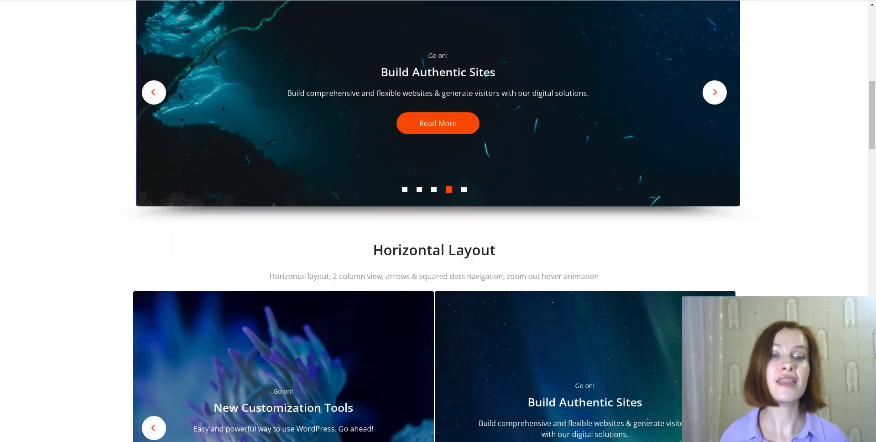